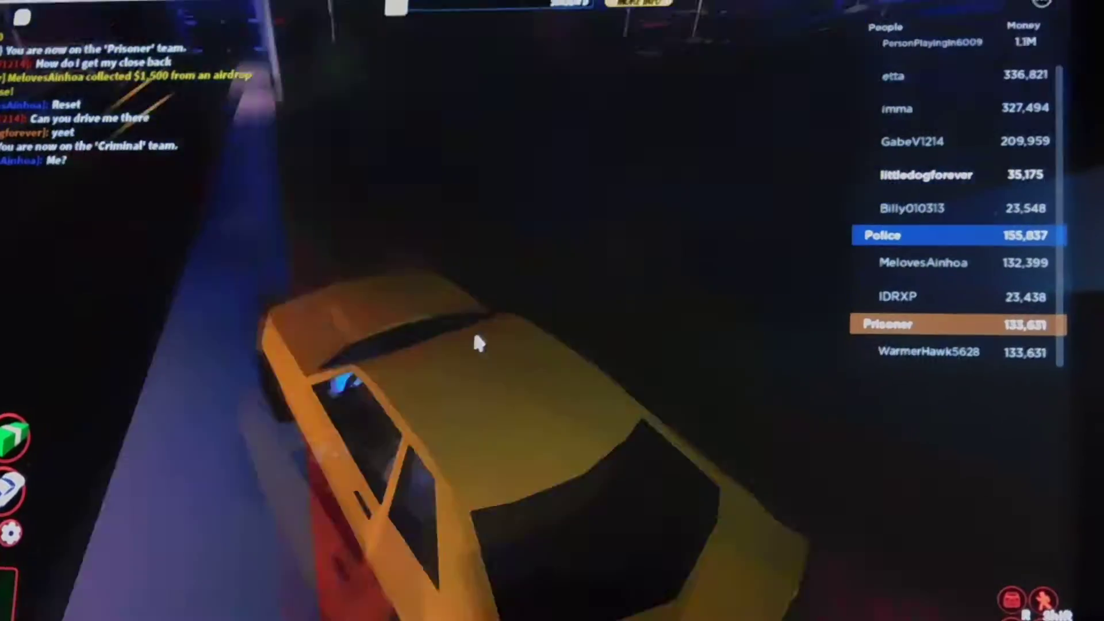
Get into the yellow car's driver seat and pull onto the night road.
key("e")
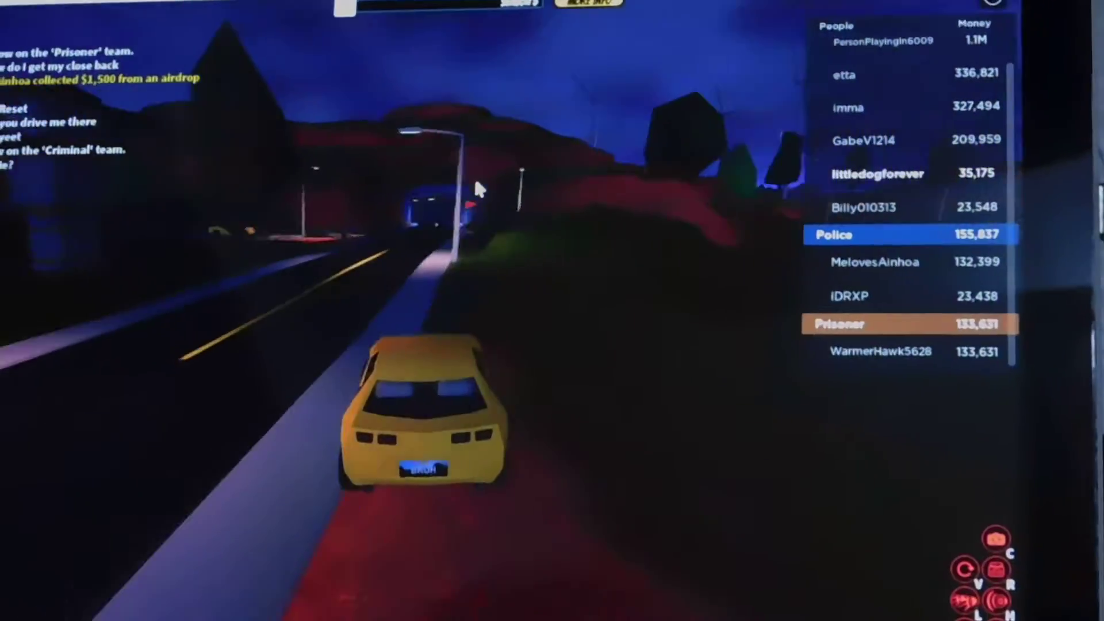
key("w")
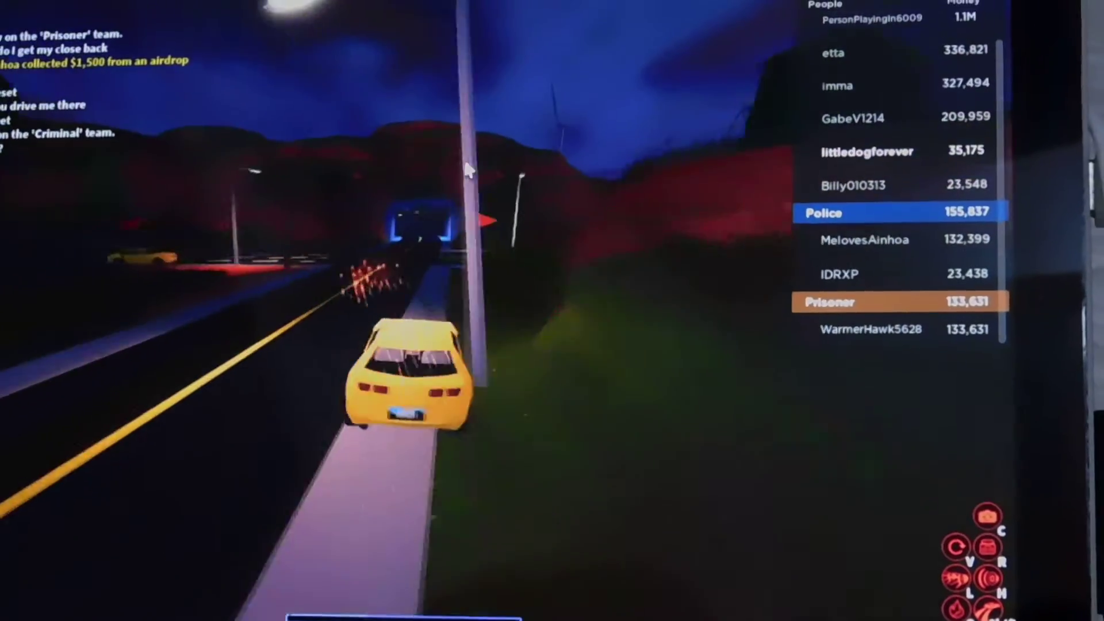
key("a")
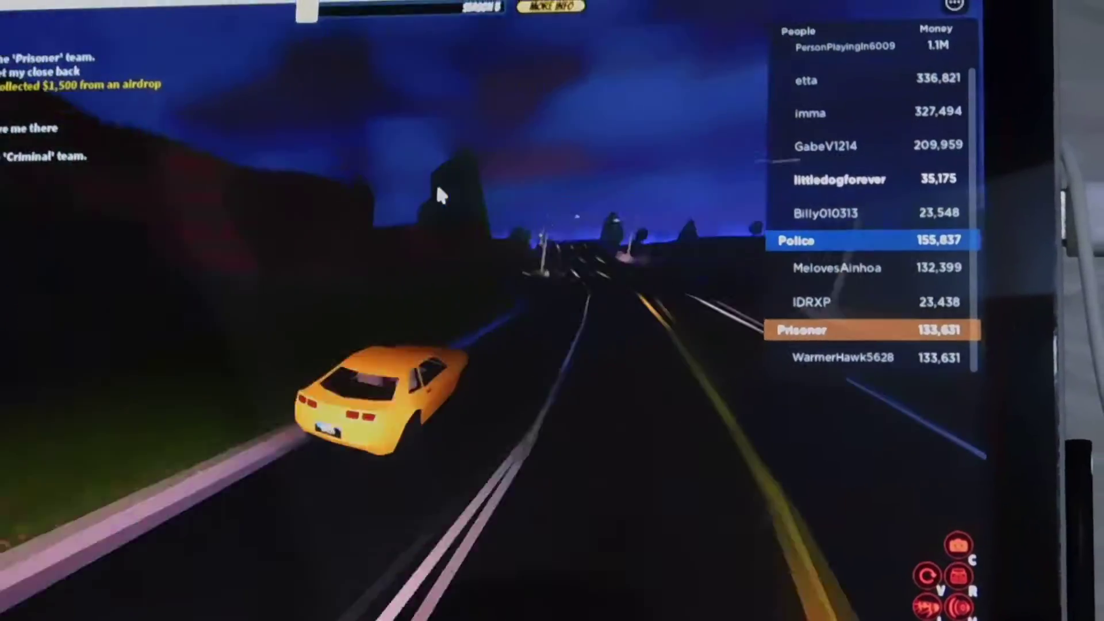
key("w")
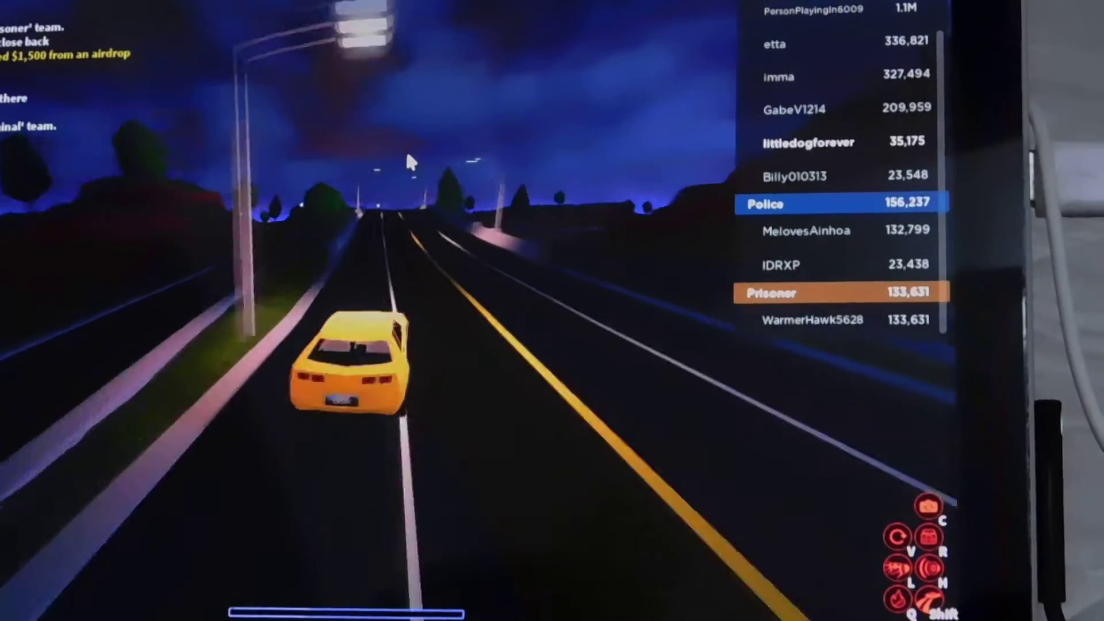
key("w")
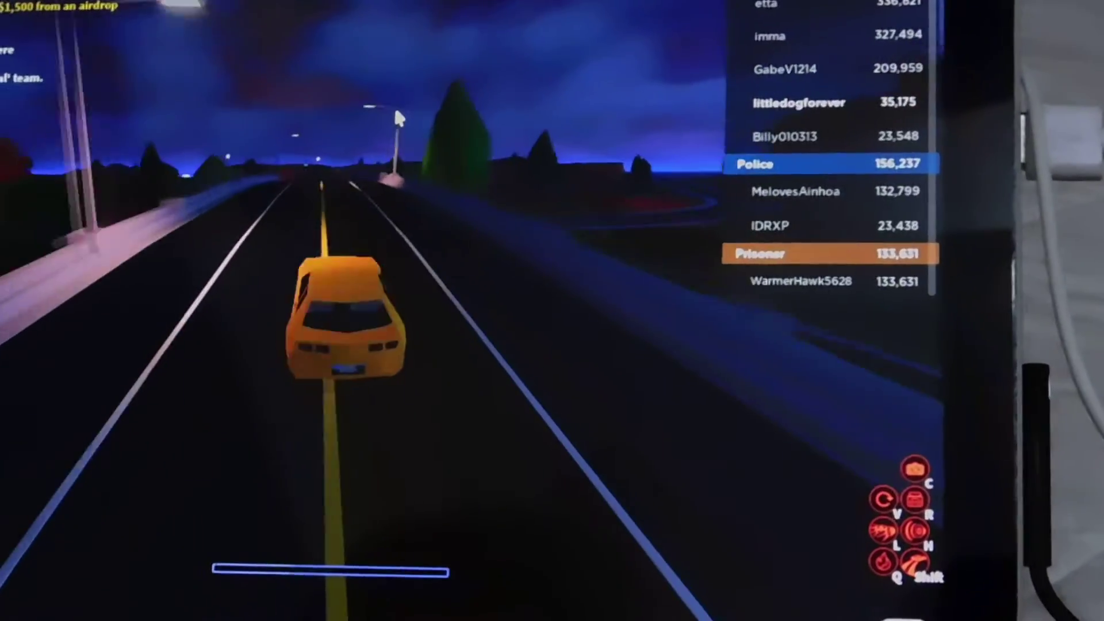
Drive straight down the night highway toward the city lights.
key("w")
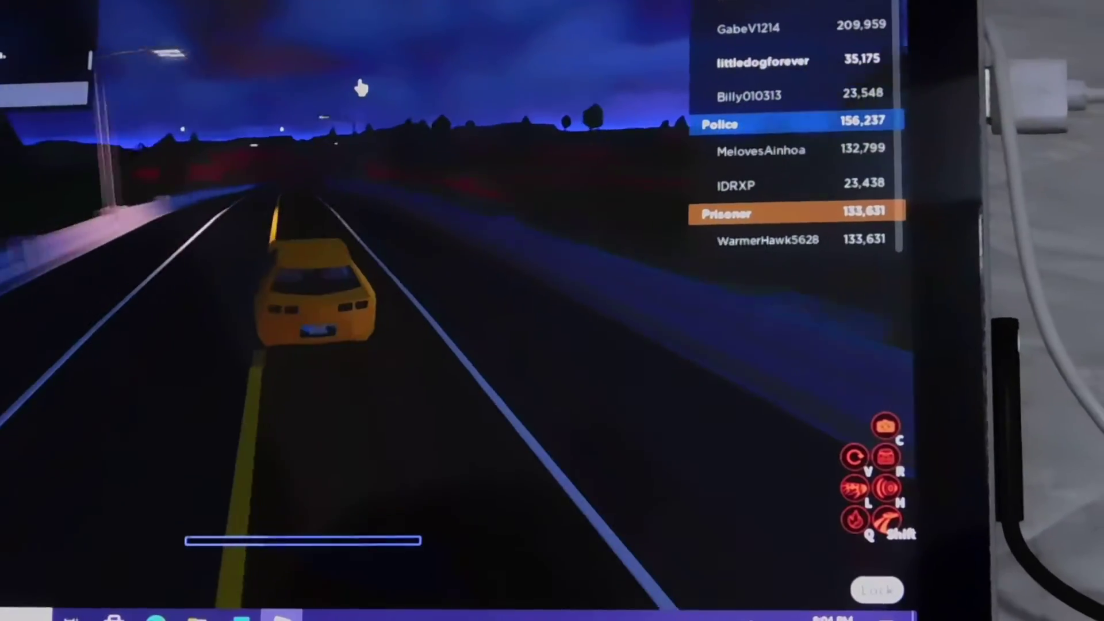
key("w")
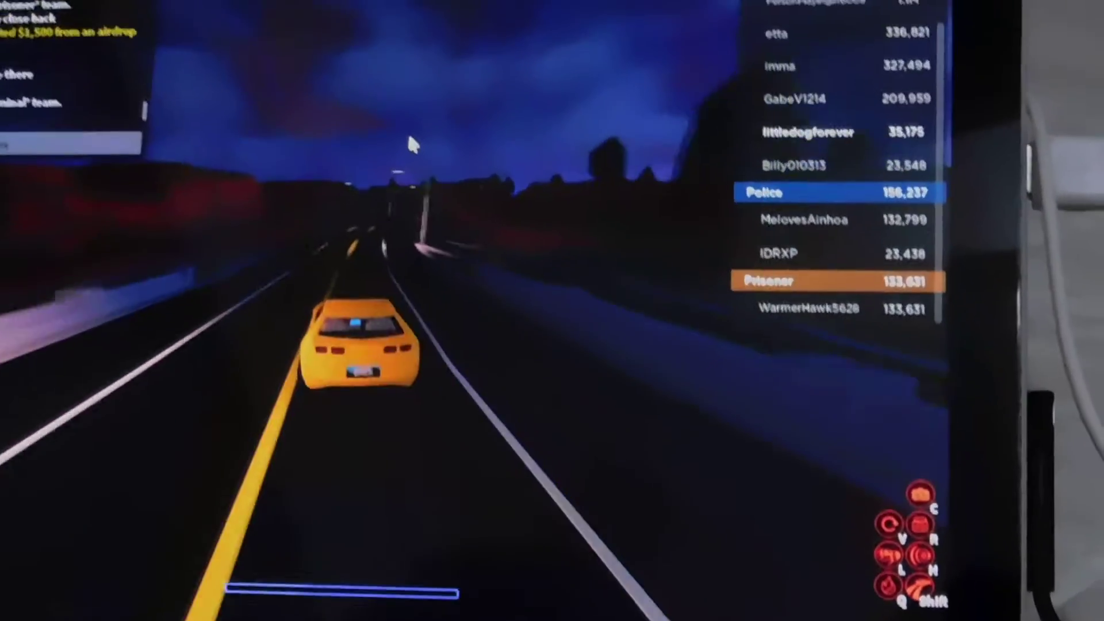
key("w")
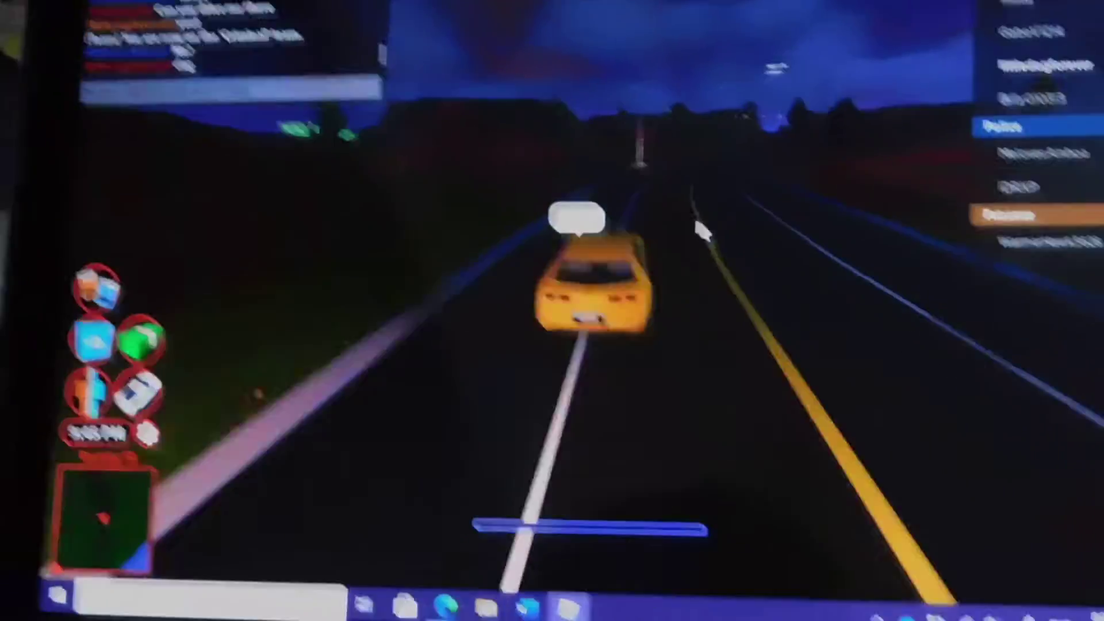
key("w")
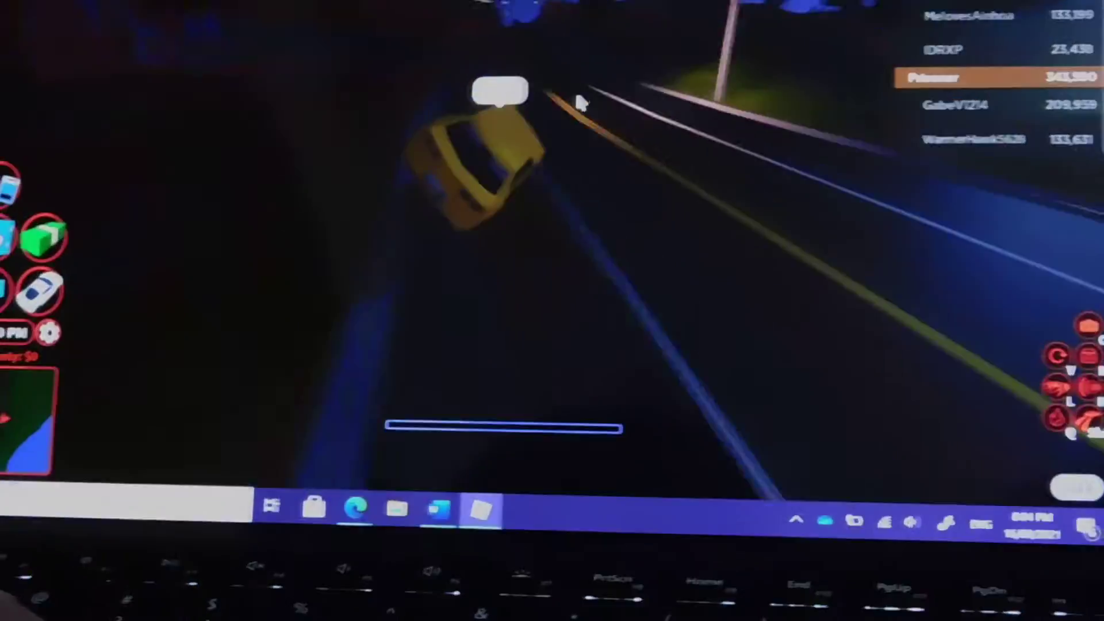
key("w")
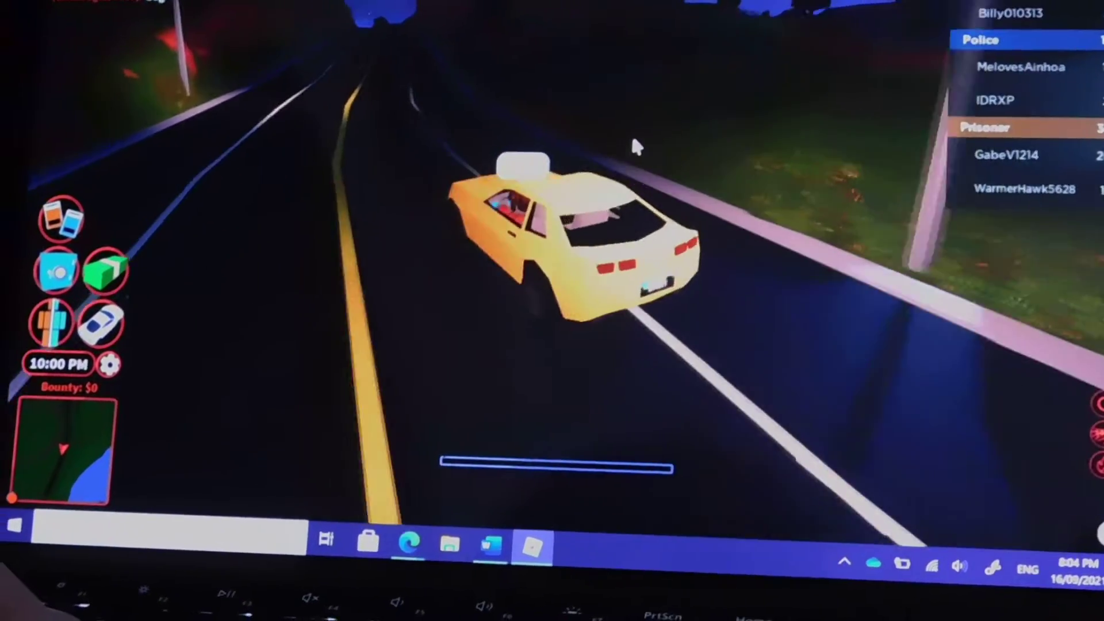
key("w")
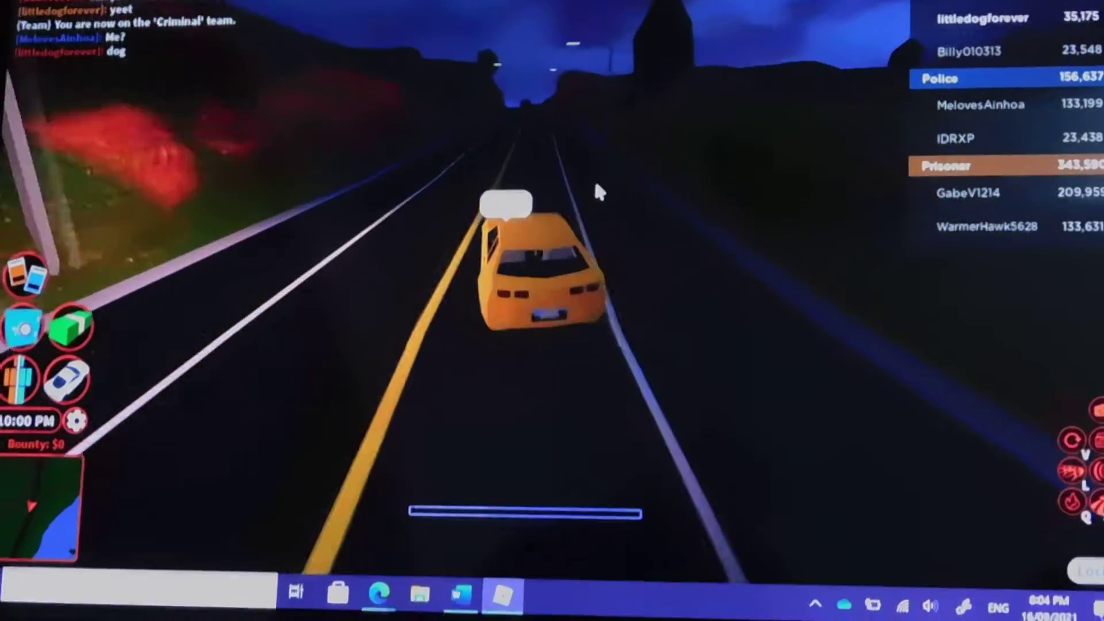
key("w")
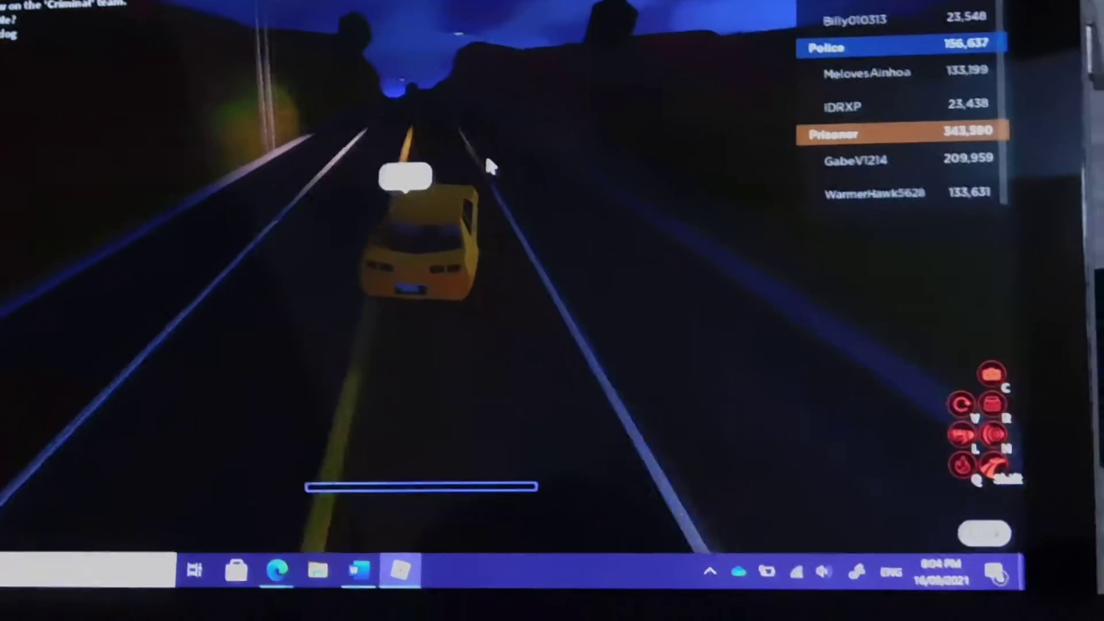
key("w")
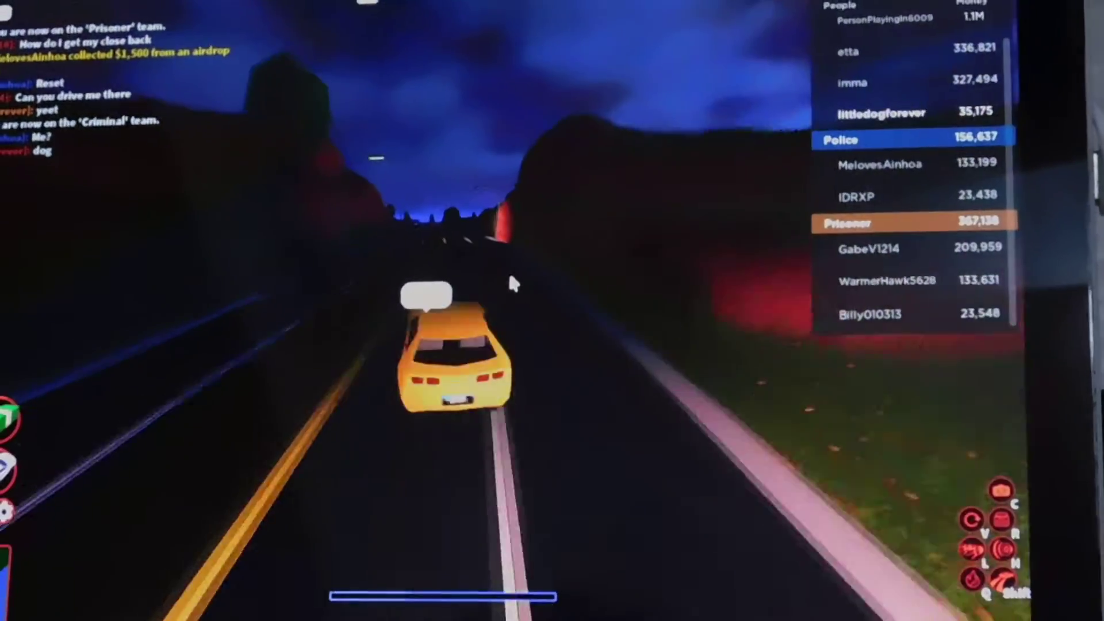
key("w")
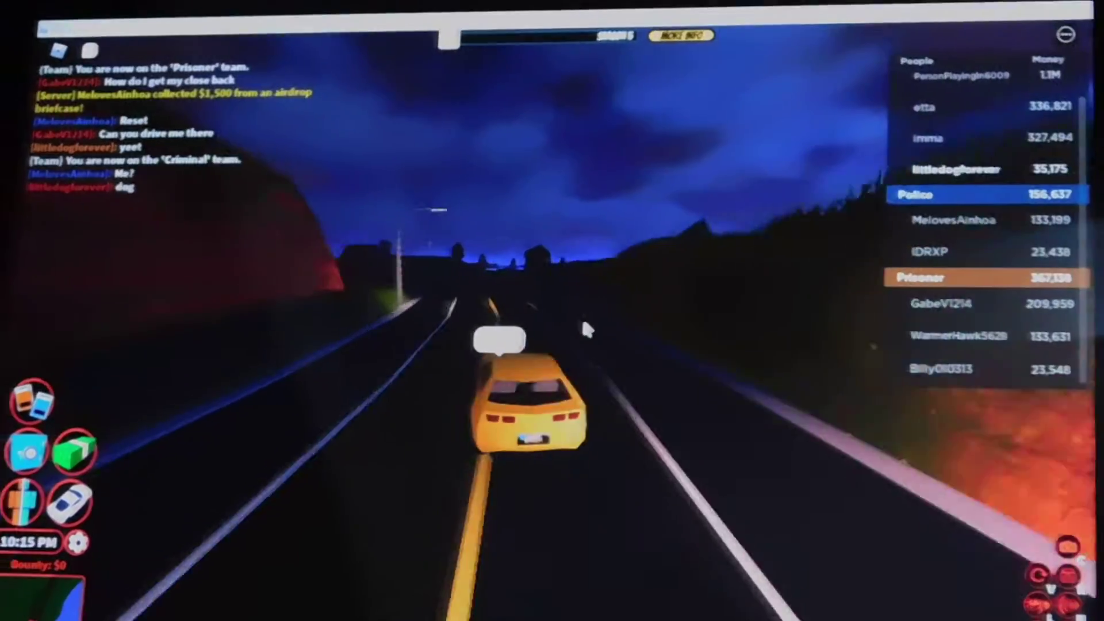
key("w")
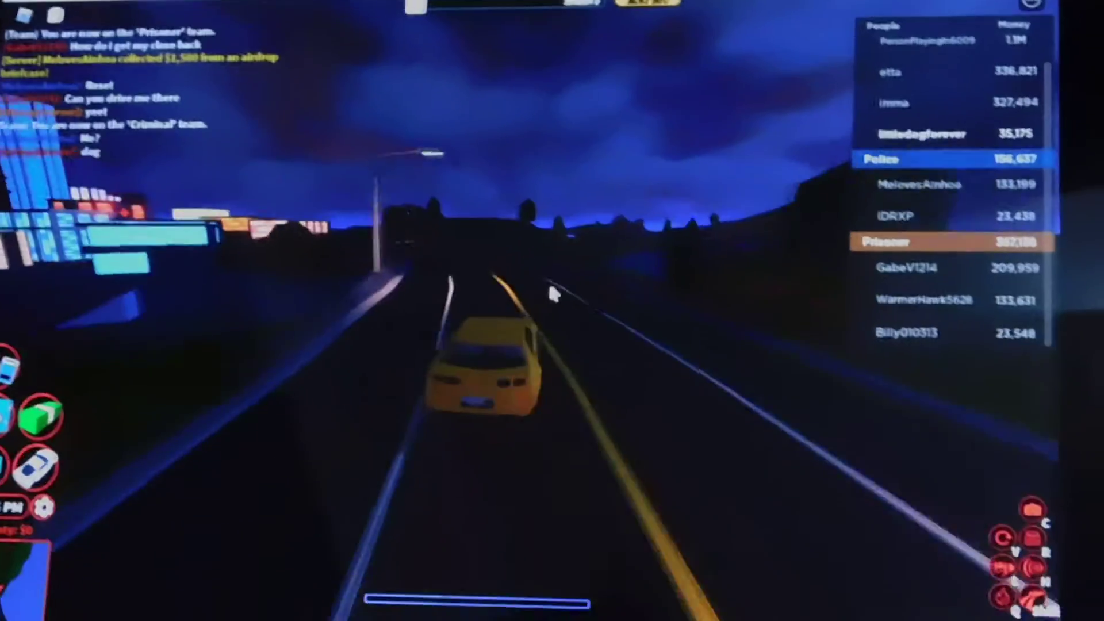
key("w")
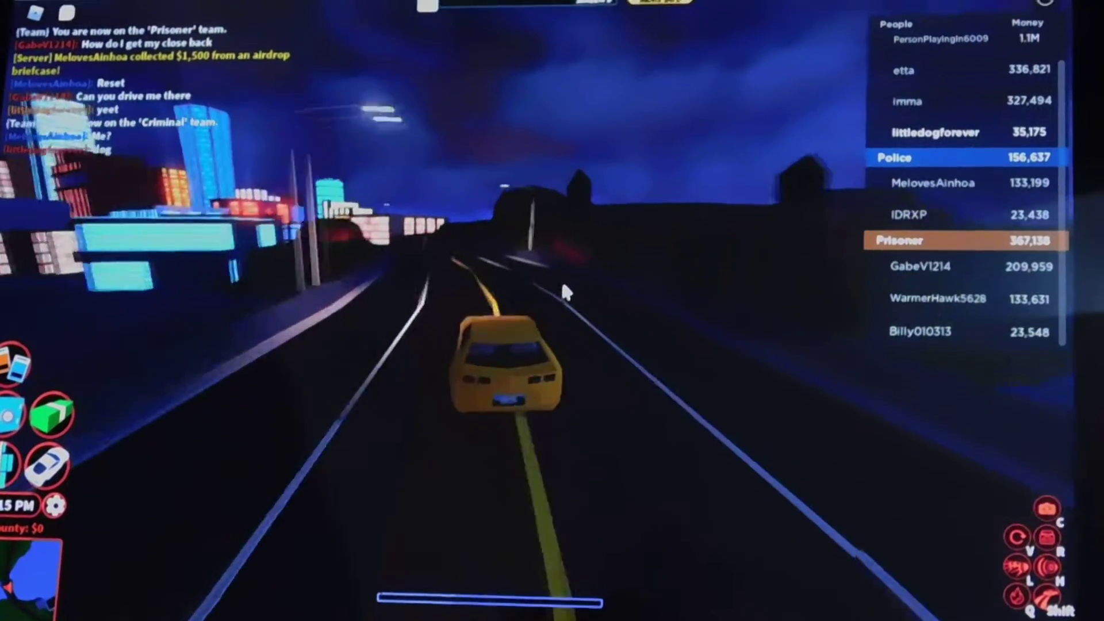
key("w")
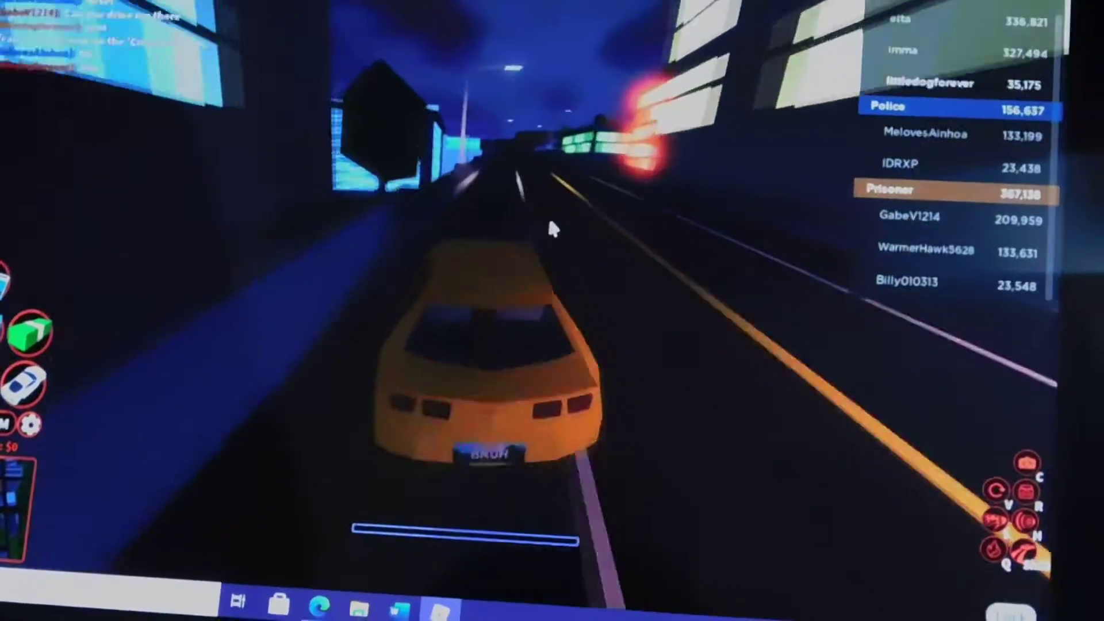
scroll(547, 214, "down", 2)
Follow the curving road past the city, steering left and right.
key("w")
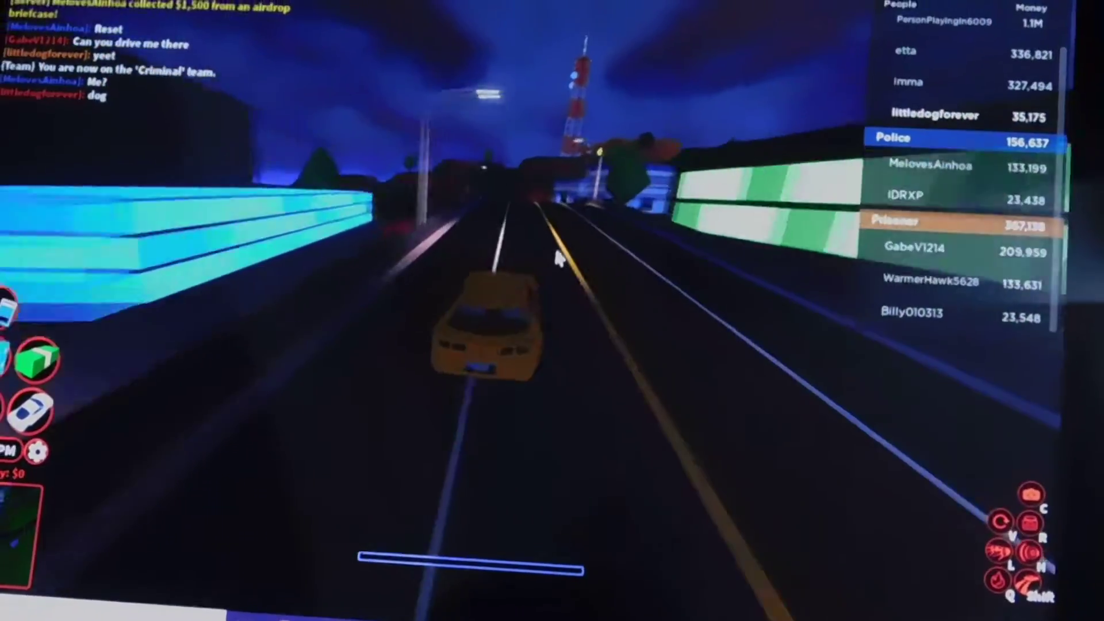
key("w")
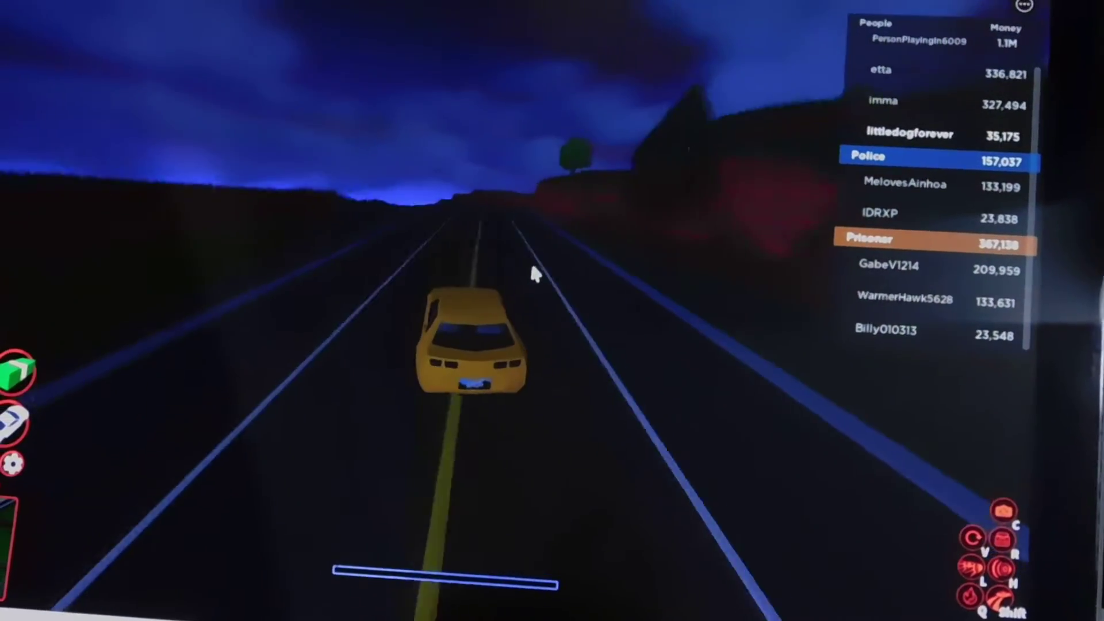
key("a")
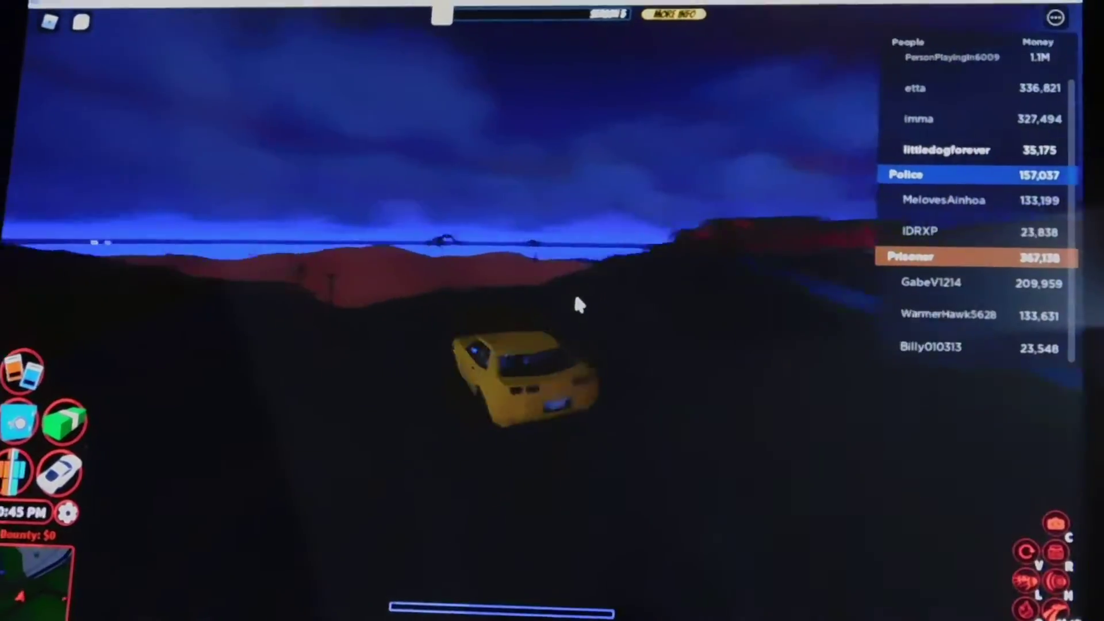
key("d")
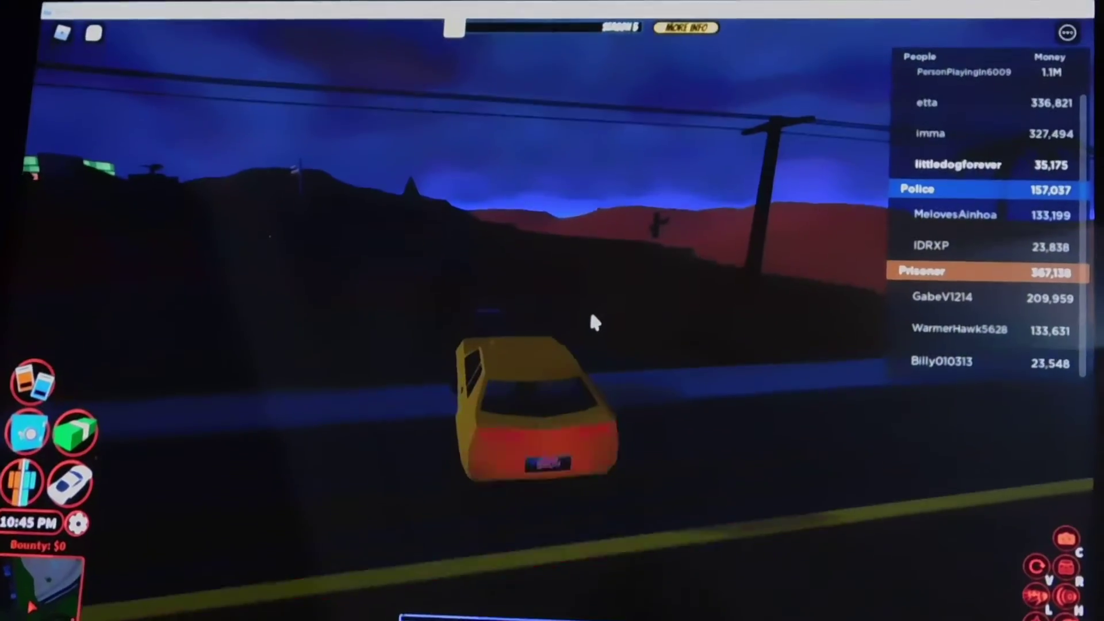
key("d")
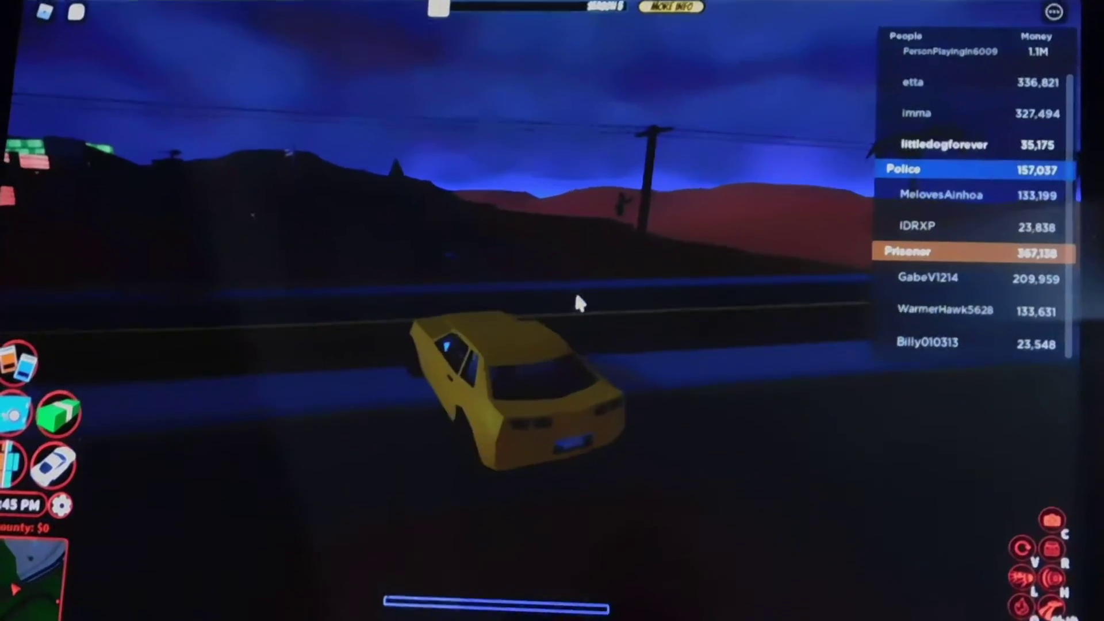
key("d")
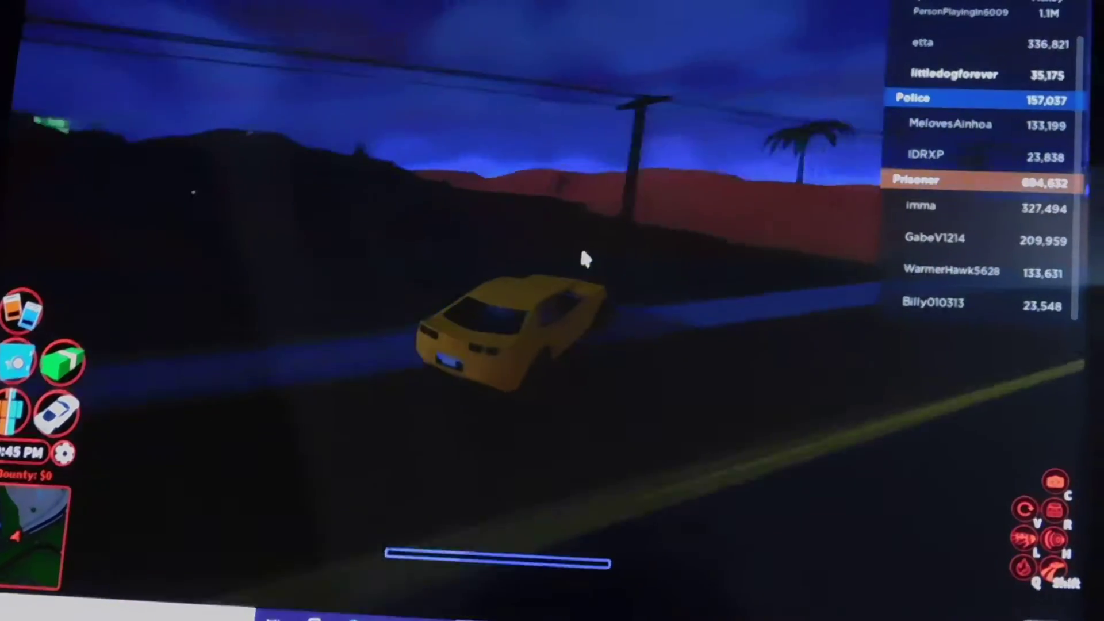
Turn off the road and drive across the red desert dunes.
key("a")
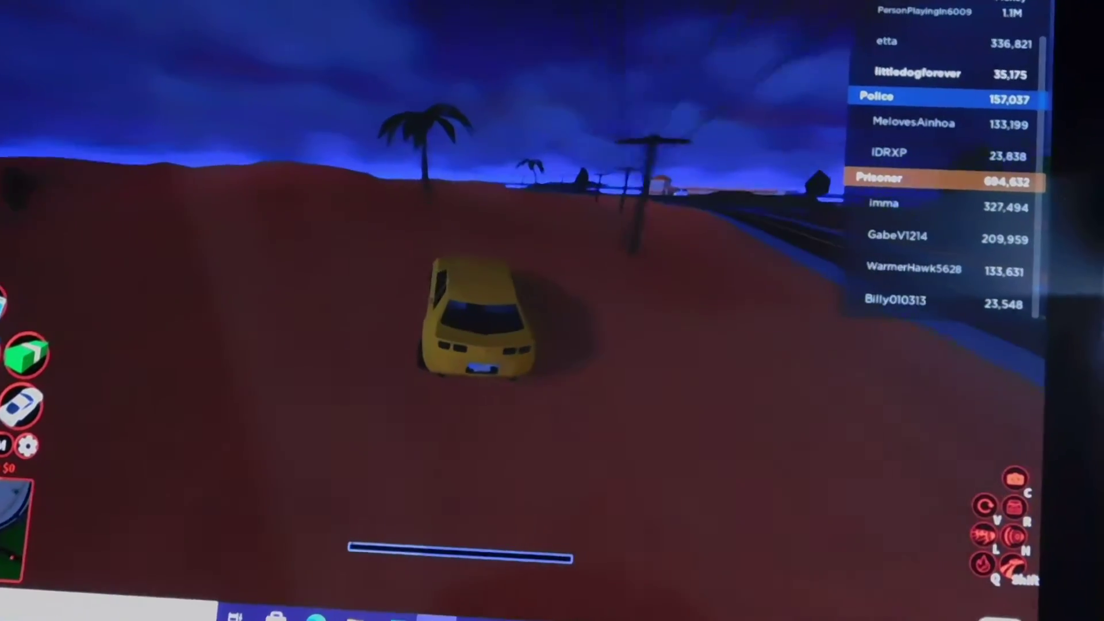
key("a")
key("a")
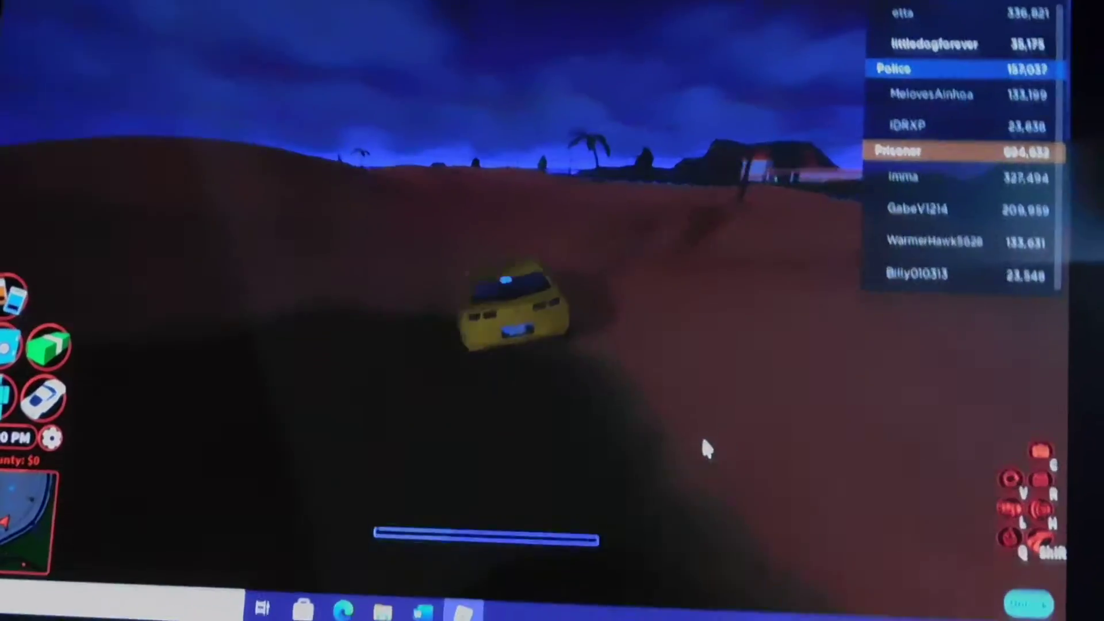
key("w")
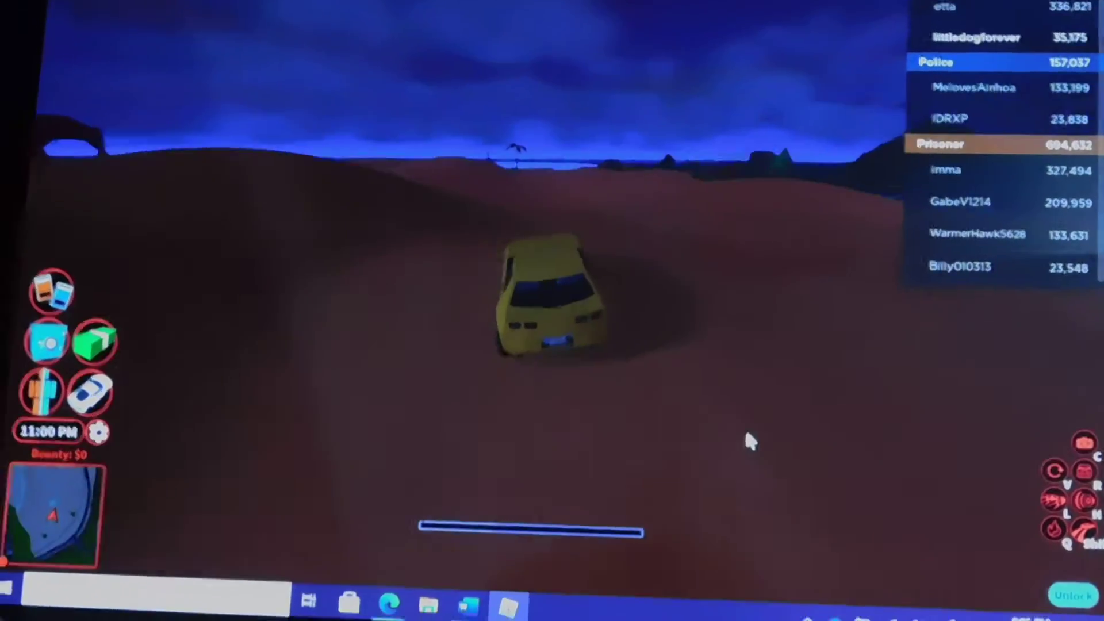
key("w")
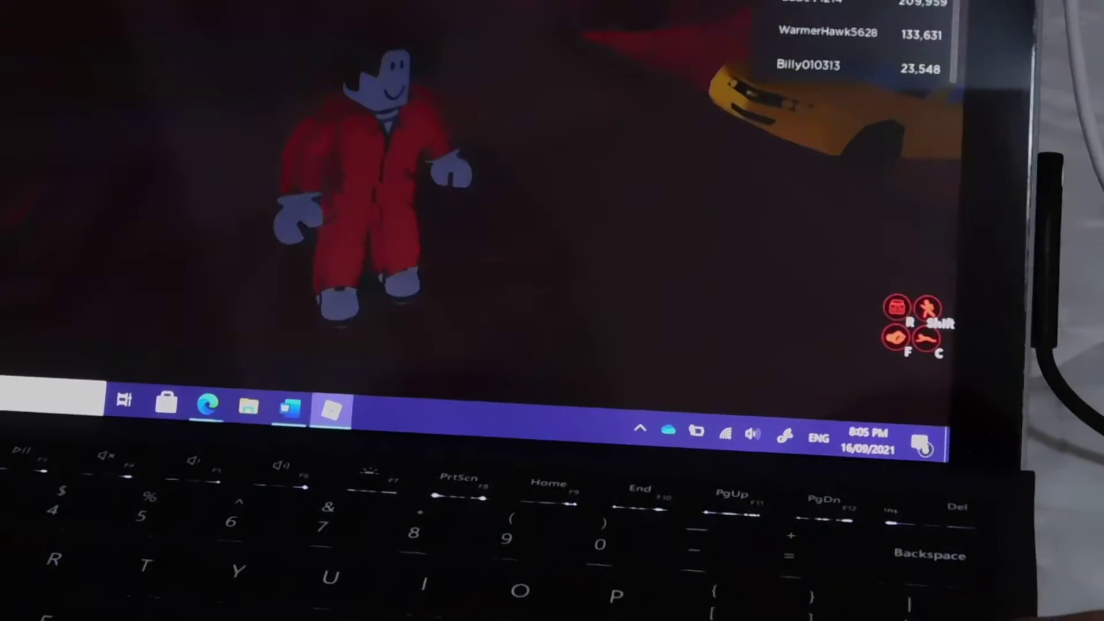
Walk the prisoner away from the yellow car across the dark field.
key("w")
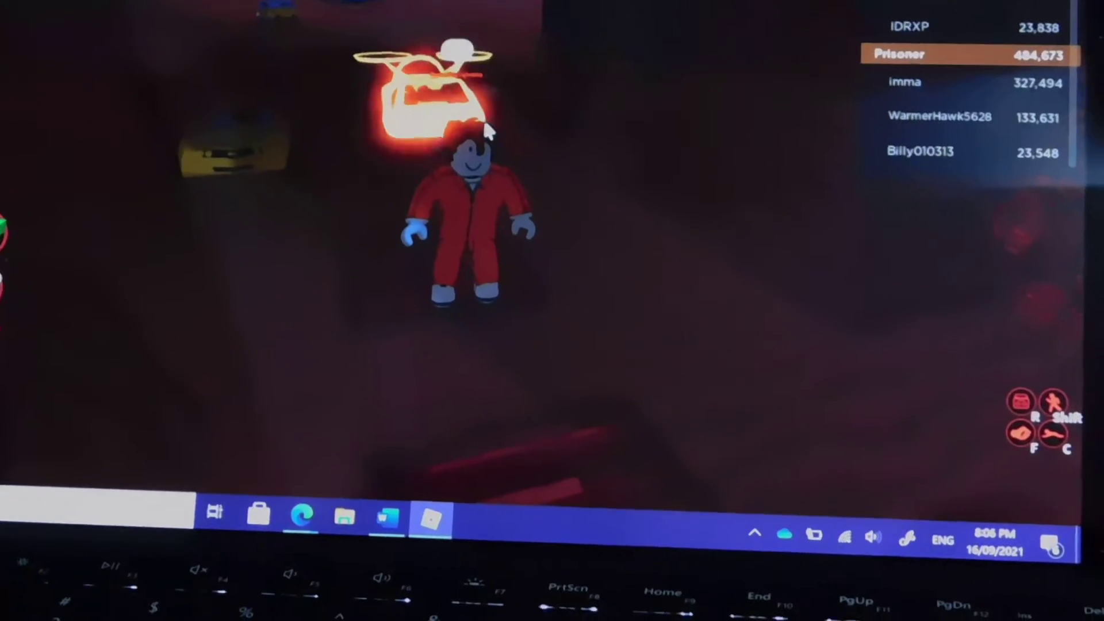
Board the glowing flying car as a passenger, then jump back out.
key("w")
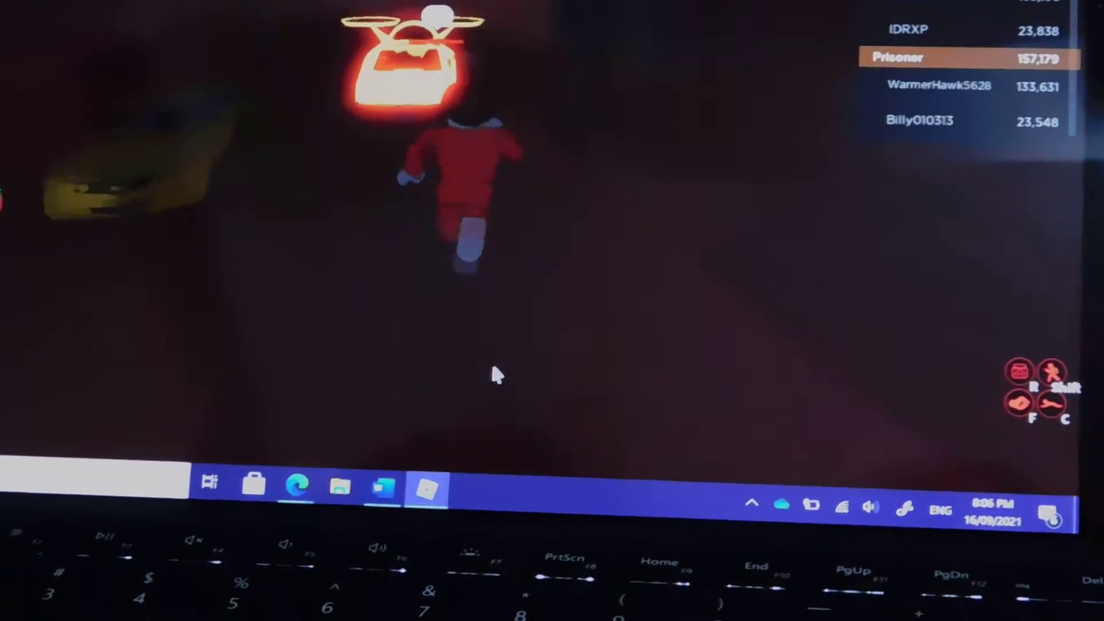
key("s")
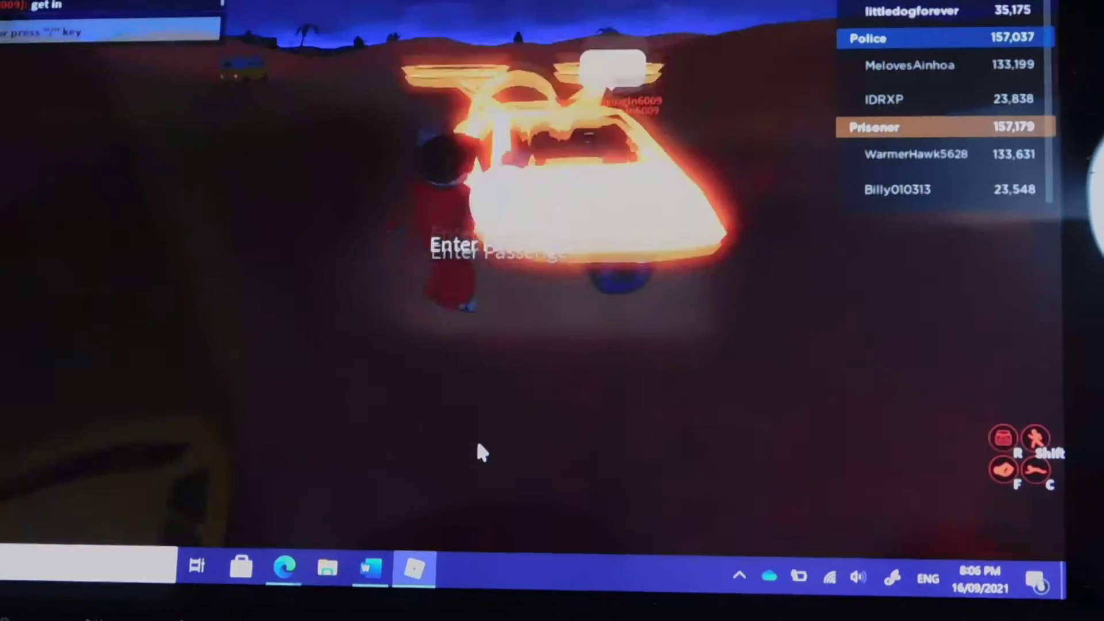
key("w")
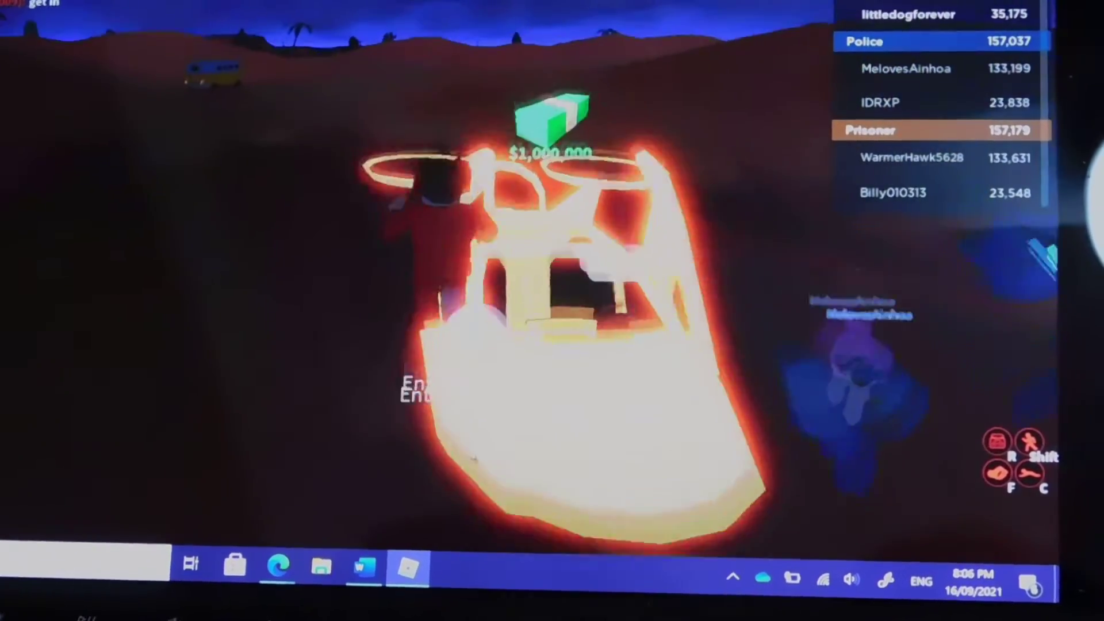
key("e")
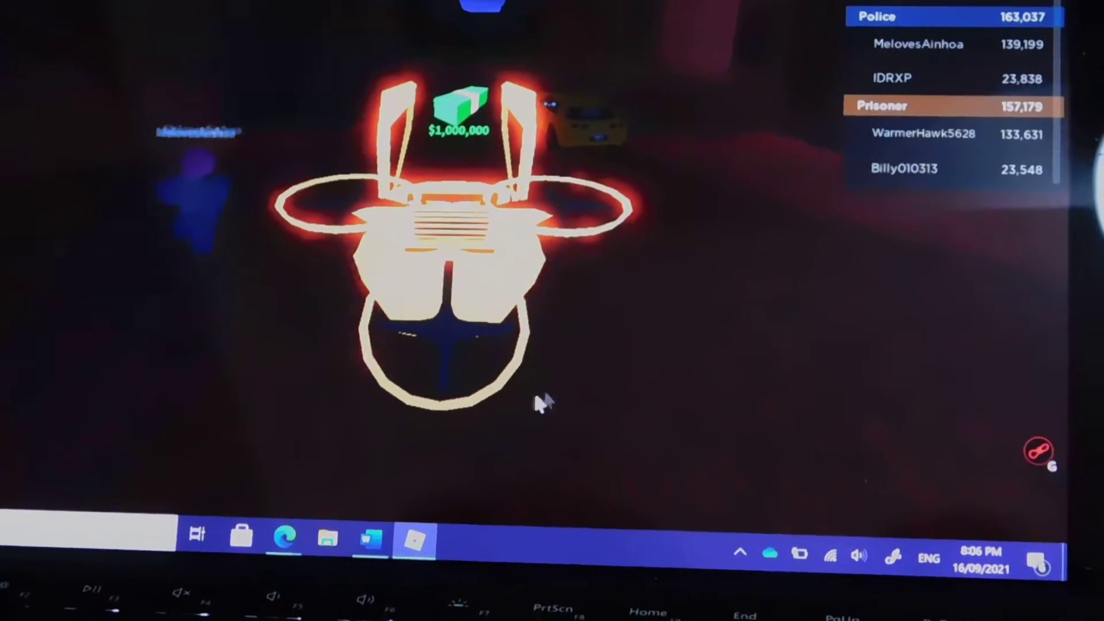
key("space")
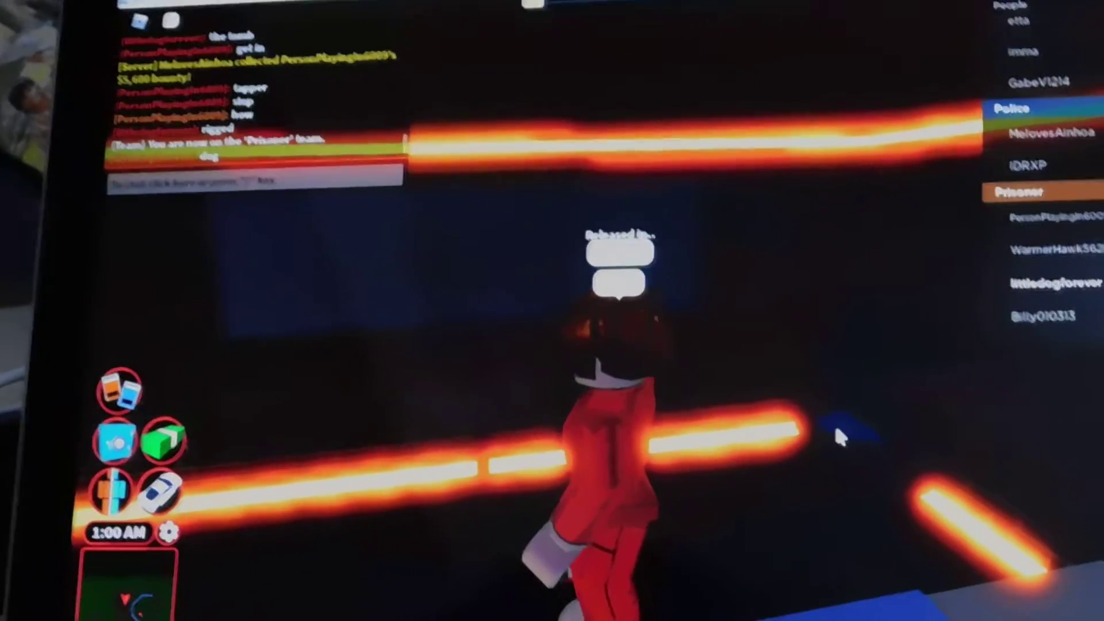
Leave the jail cell and head into the prison hallway.
key("w")
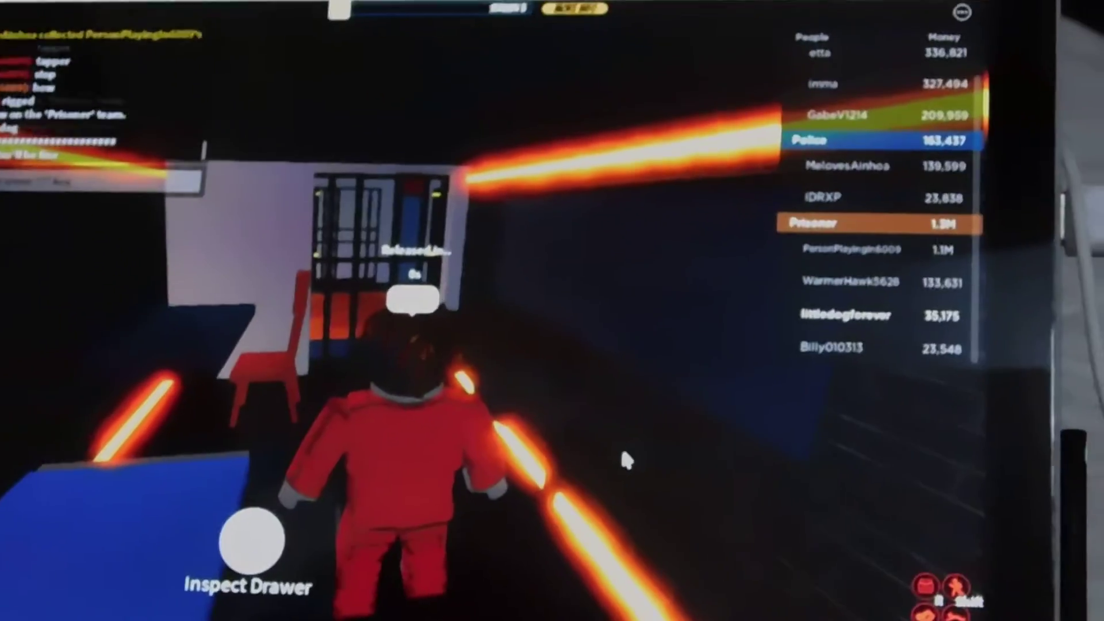
key("w")
key("w")
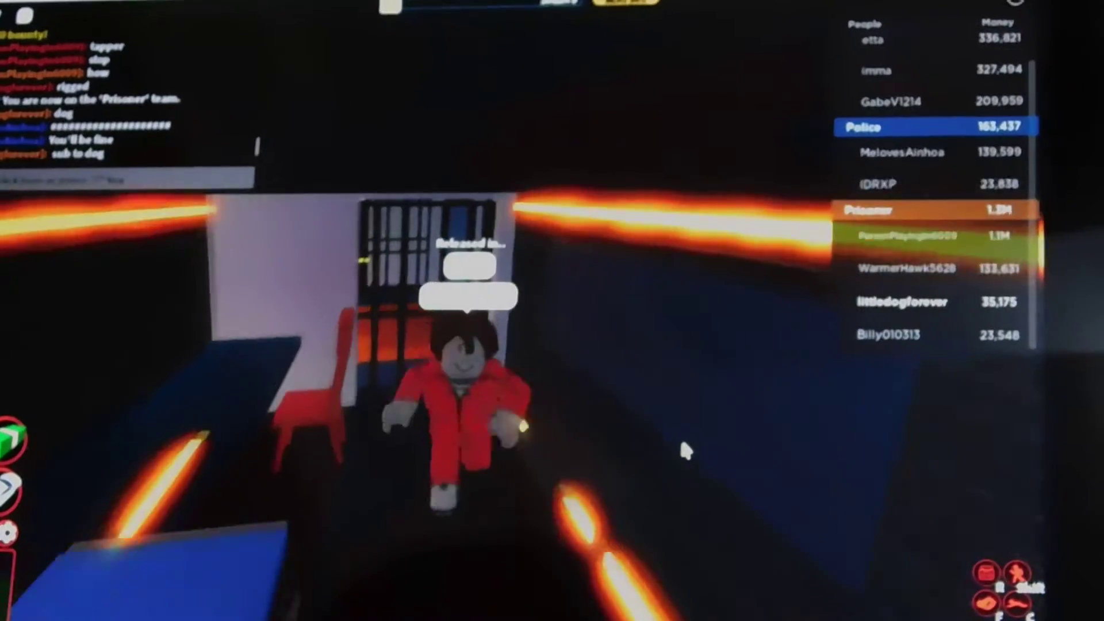
key("s")
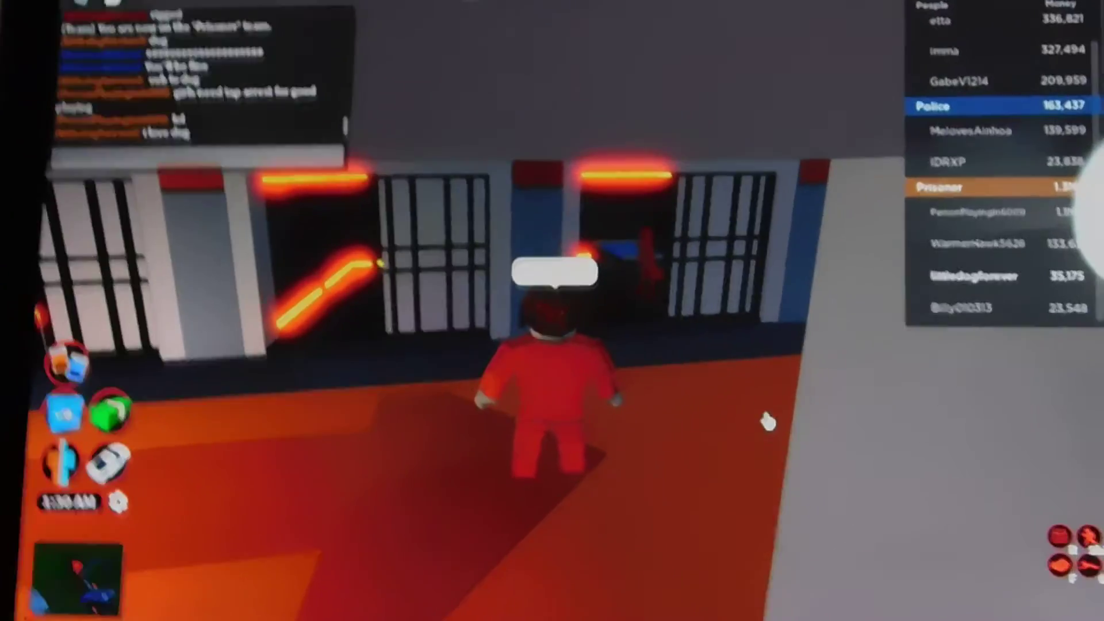
key("d")
Run down the orange cell-block corridor and climb the staircase.
key("w")
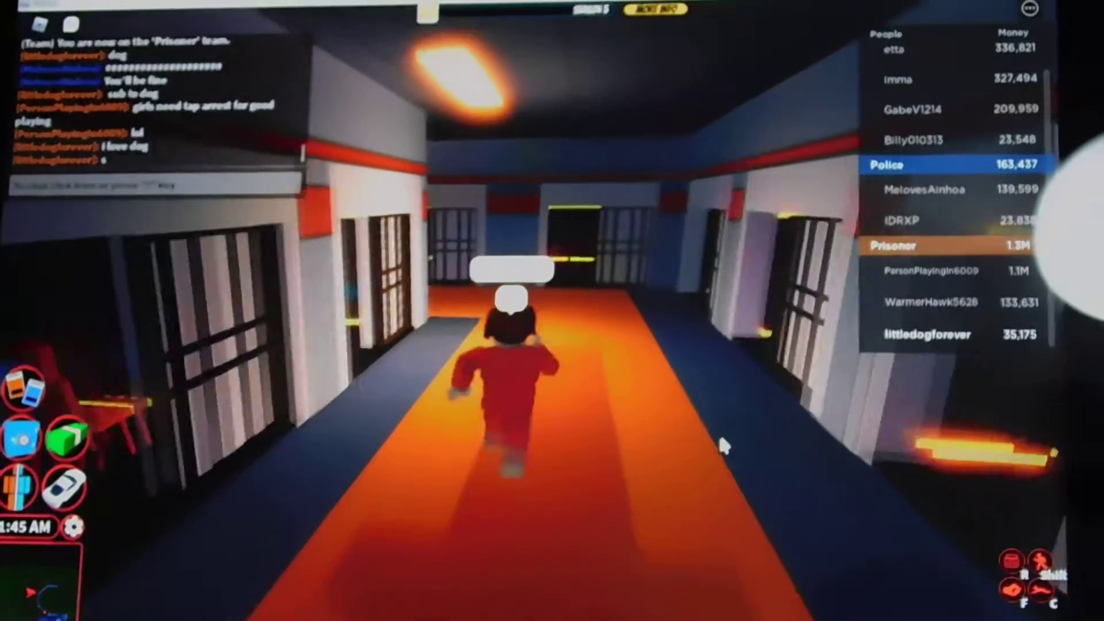
key("w")
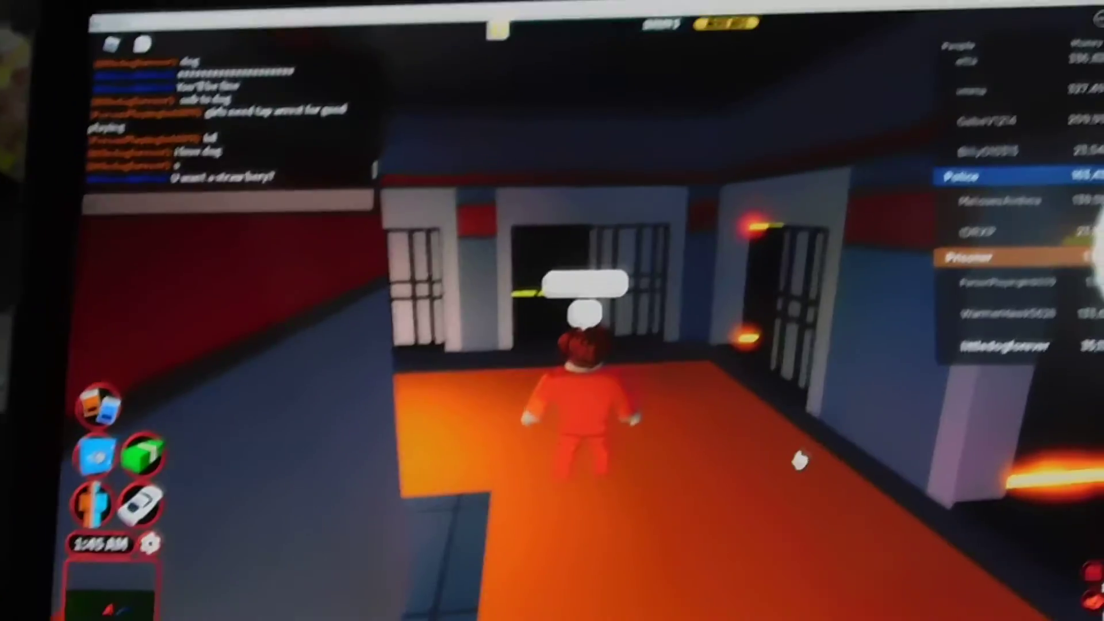
key("w")
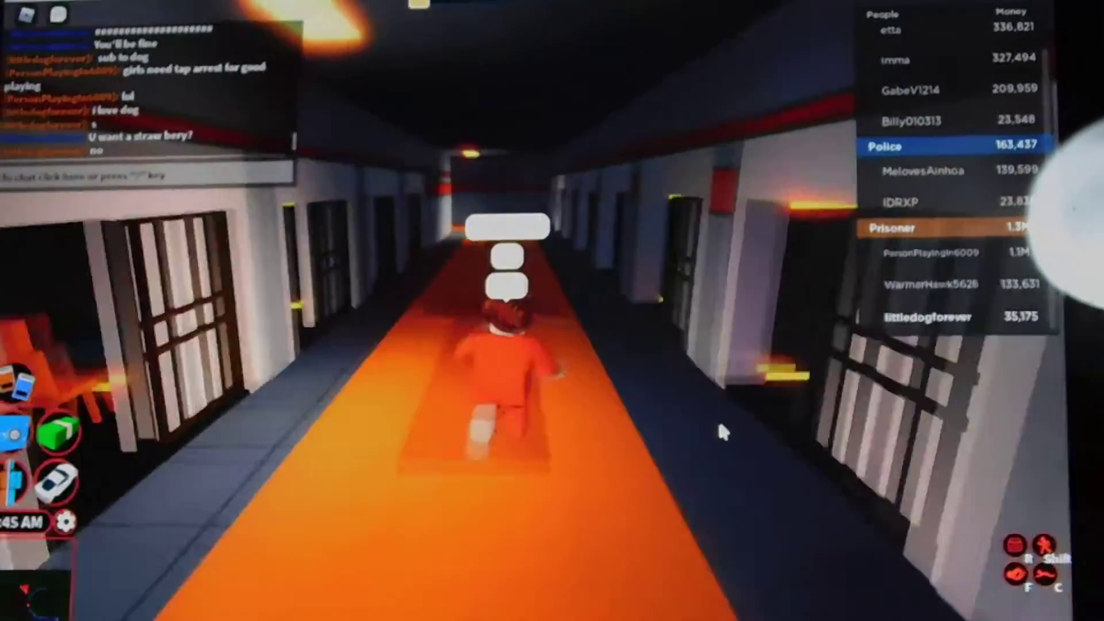
key("w")
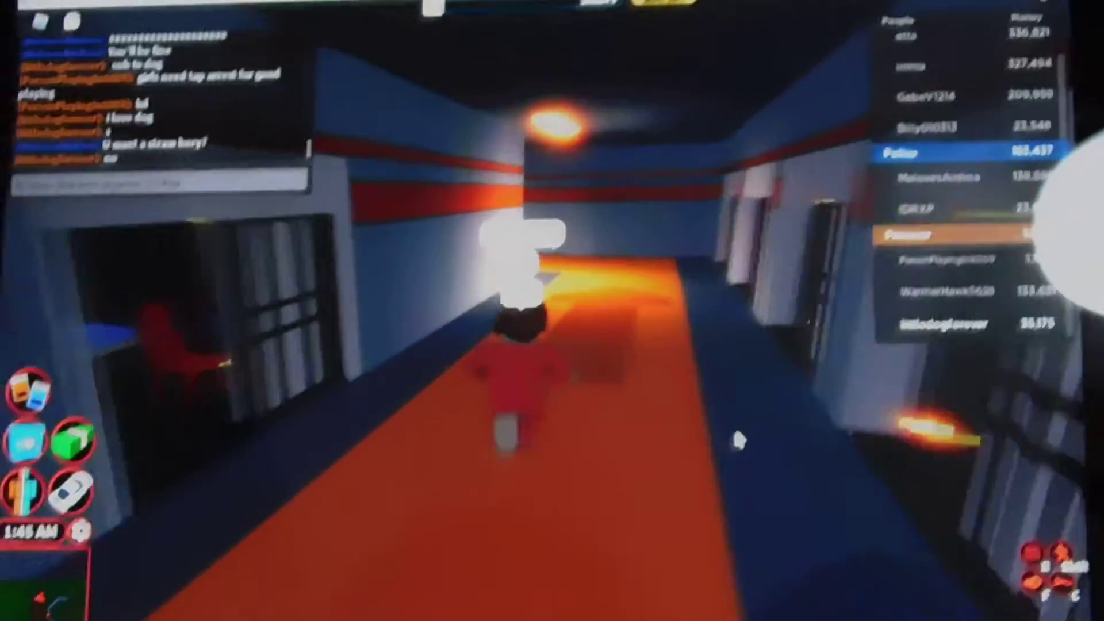
key("w")
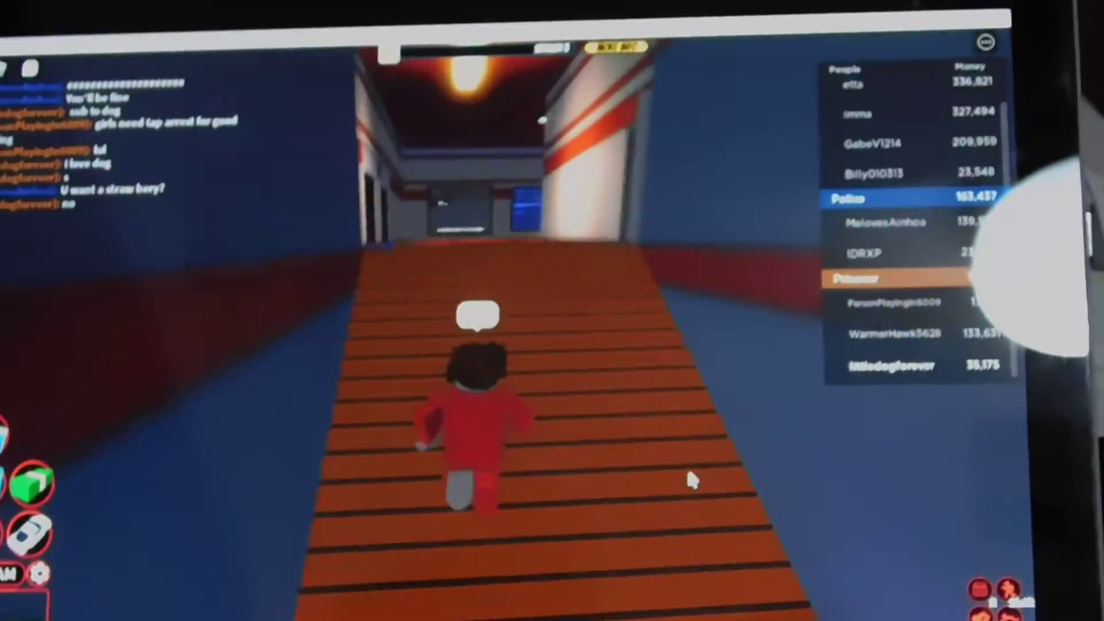
key("w")
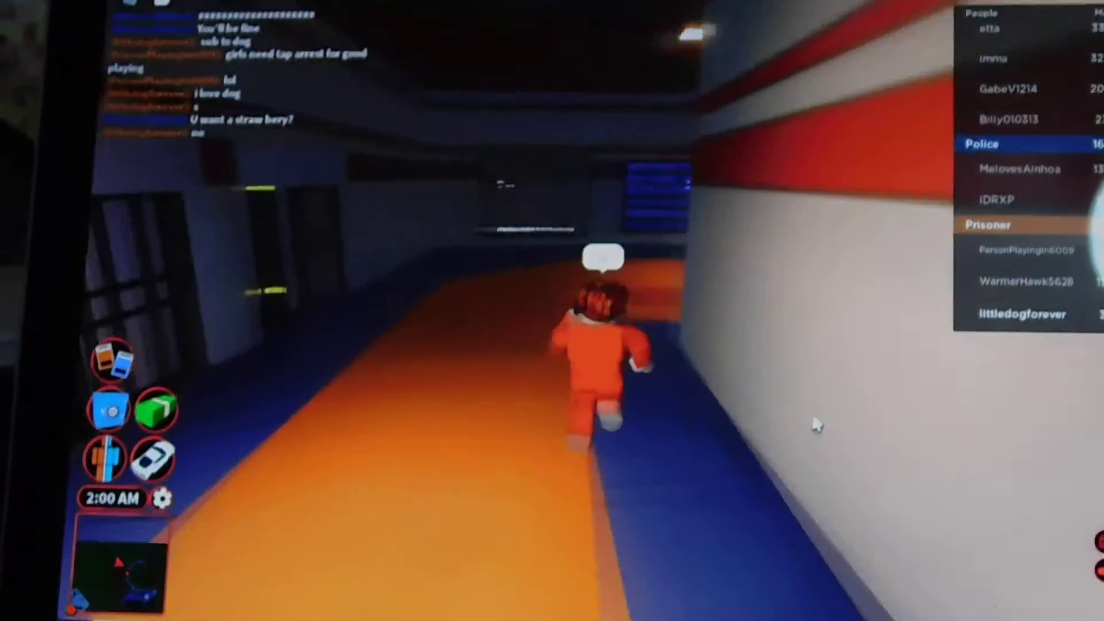
key("w")
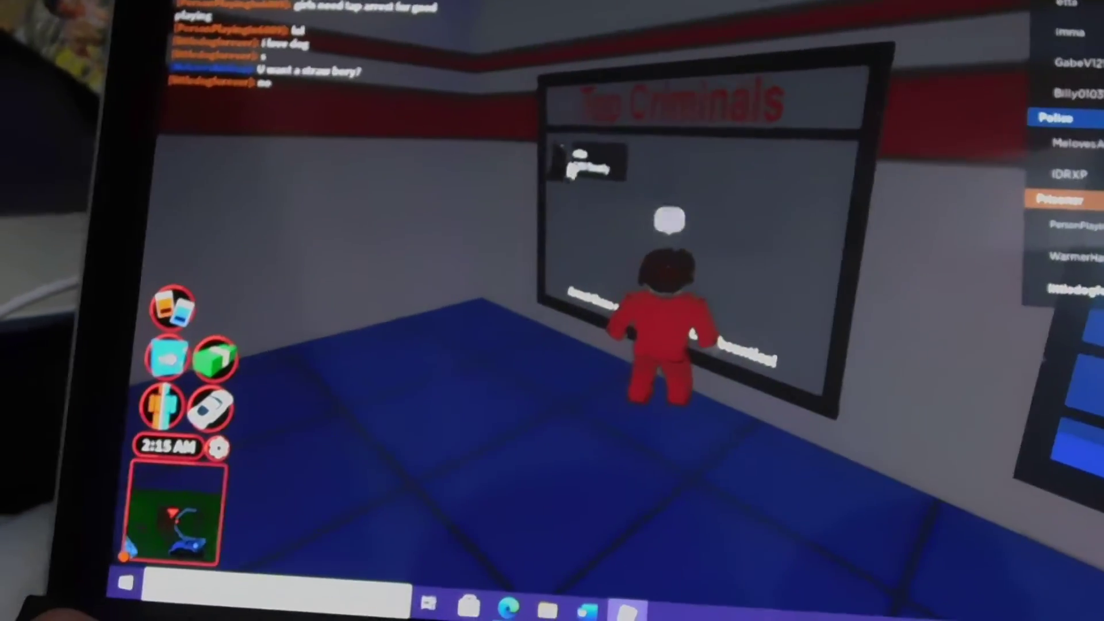
Turn from the Top Criminals board and run out the door into the yard.
key("s")
key("w")
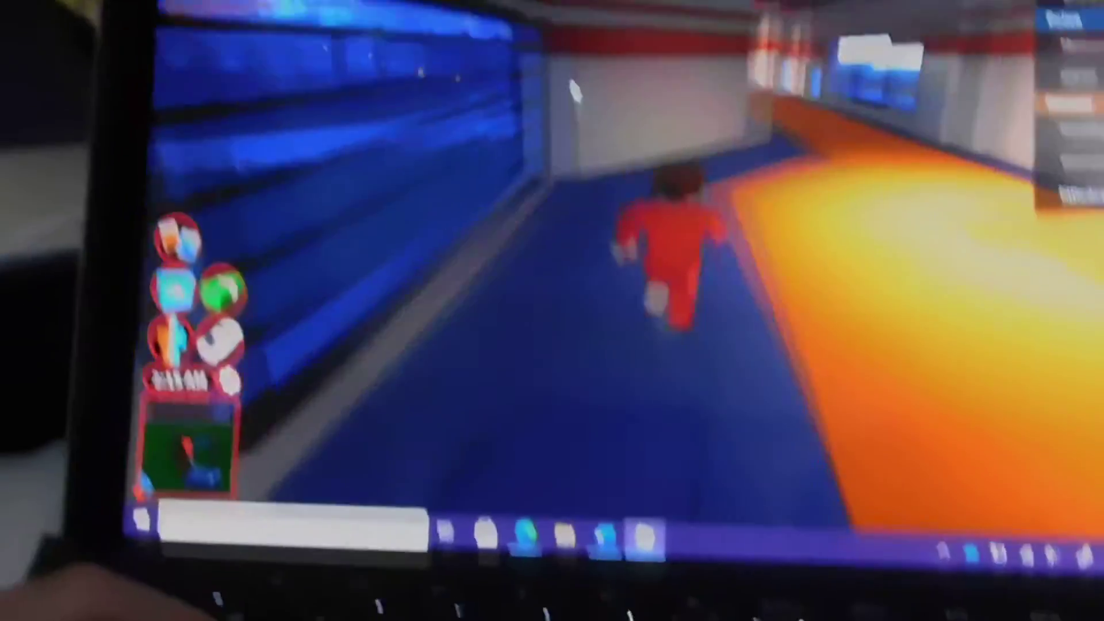
key("w")
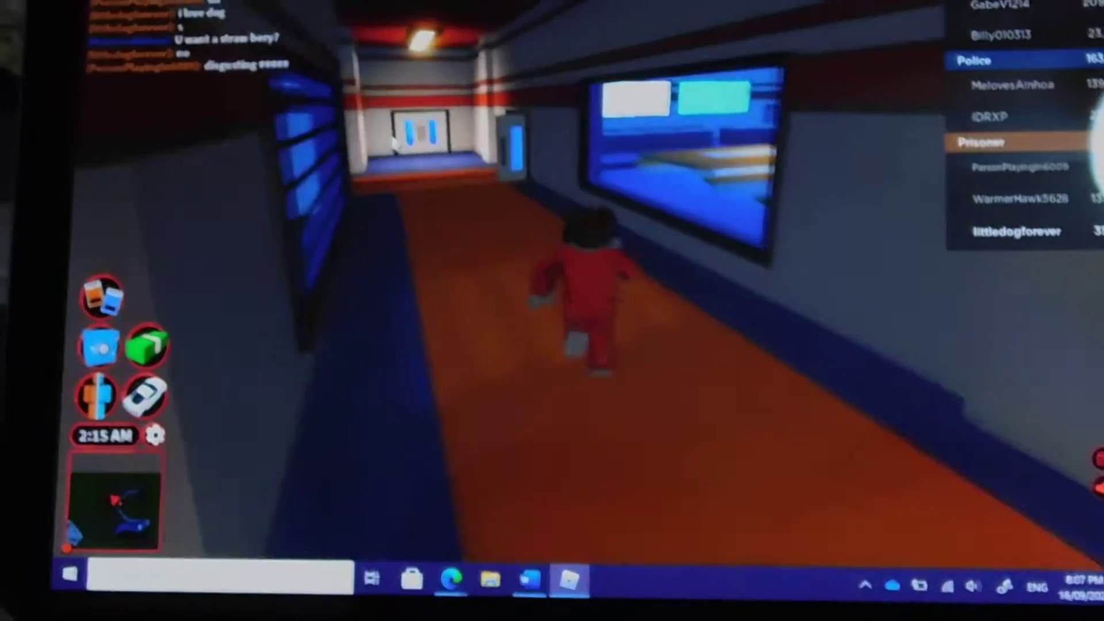
key("w")
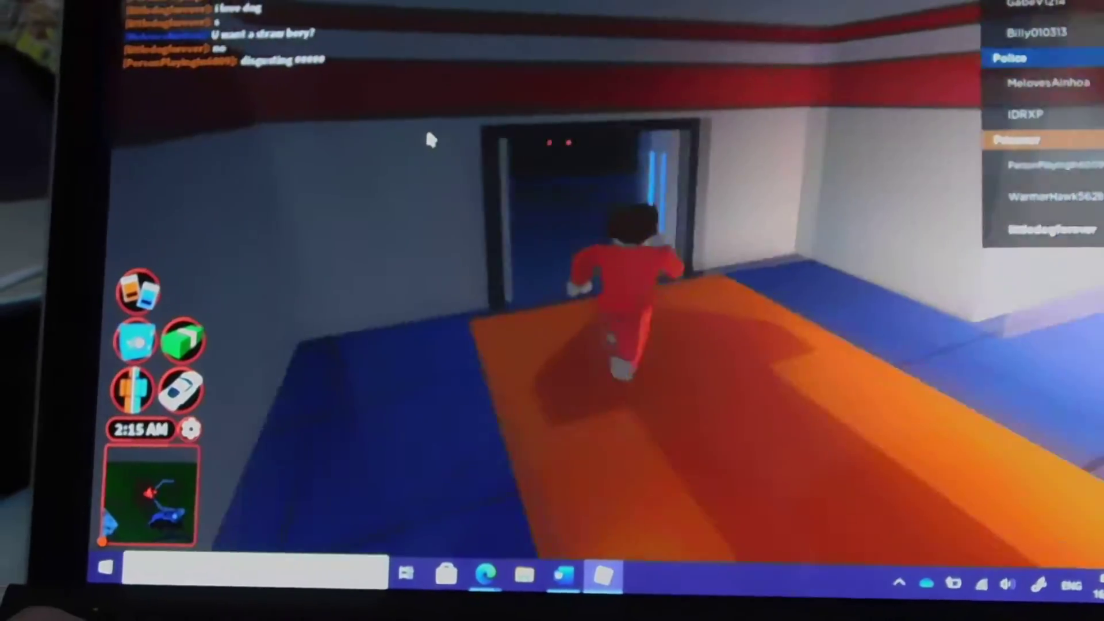
key("w")
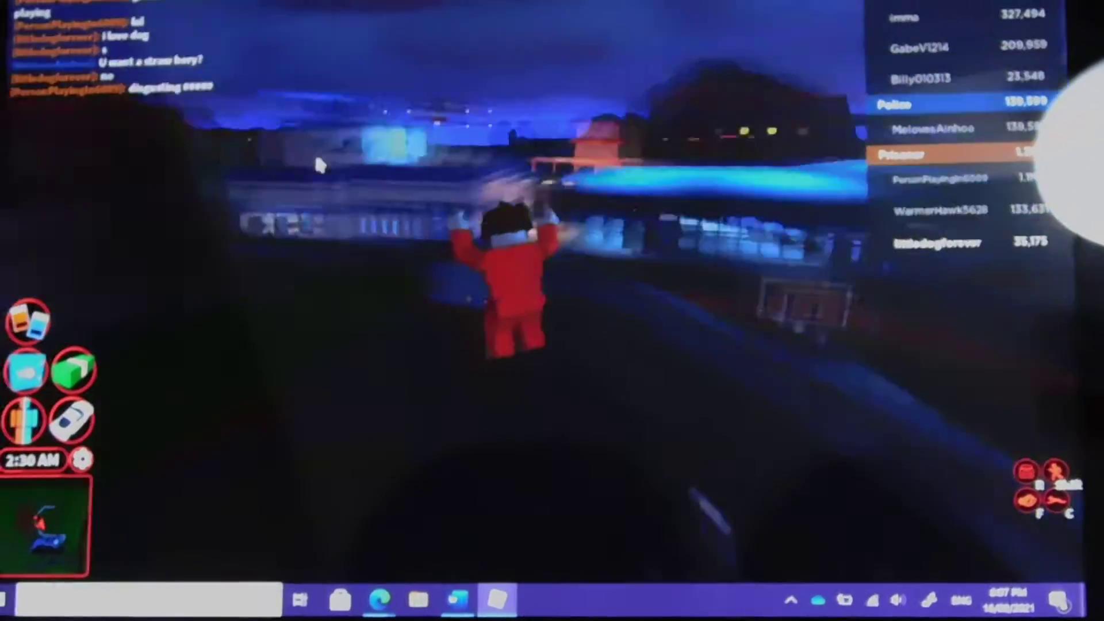
key("w")
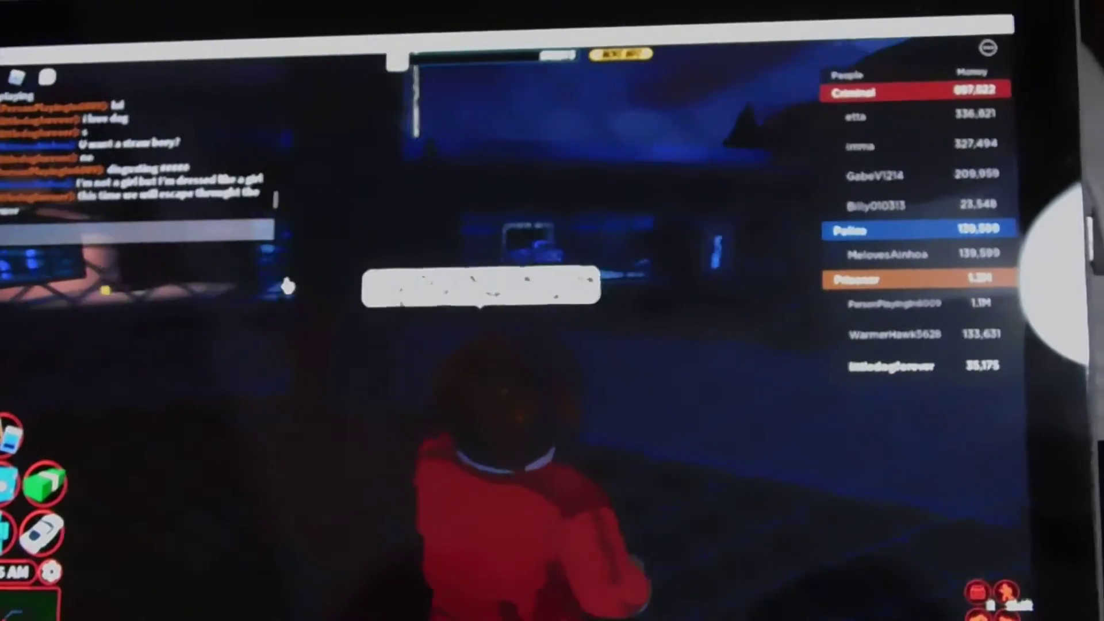
Jump around the dark yard and turn the prisoner to face the camera.
key("s")
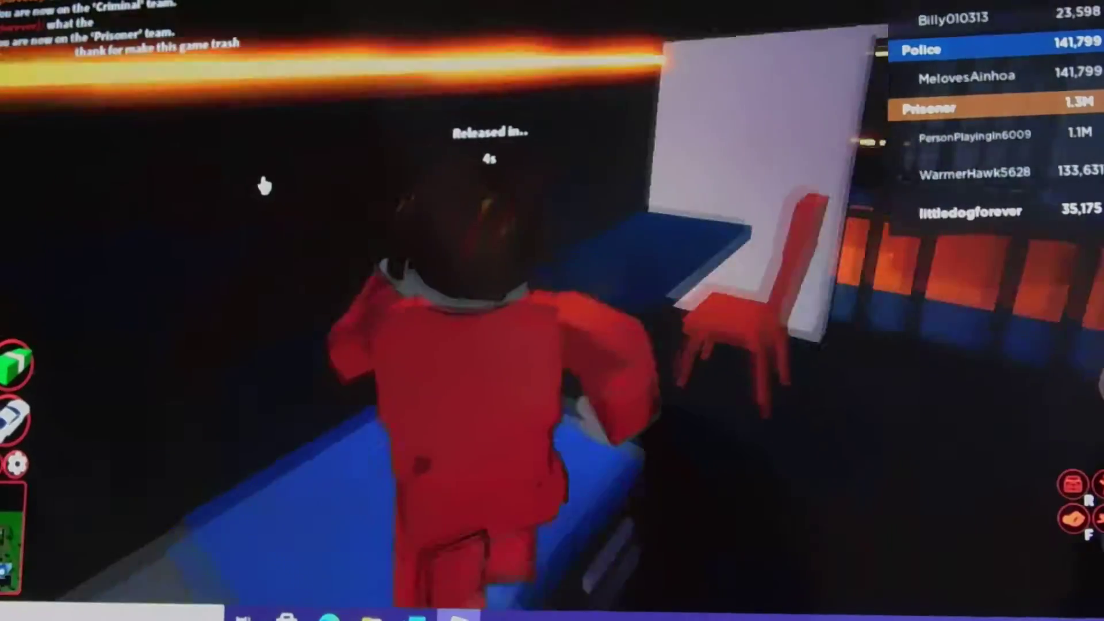
Walk out of the cell and run down the long cell corridor.
key("w")
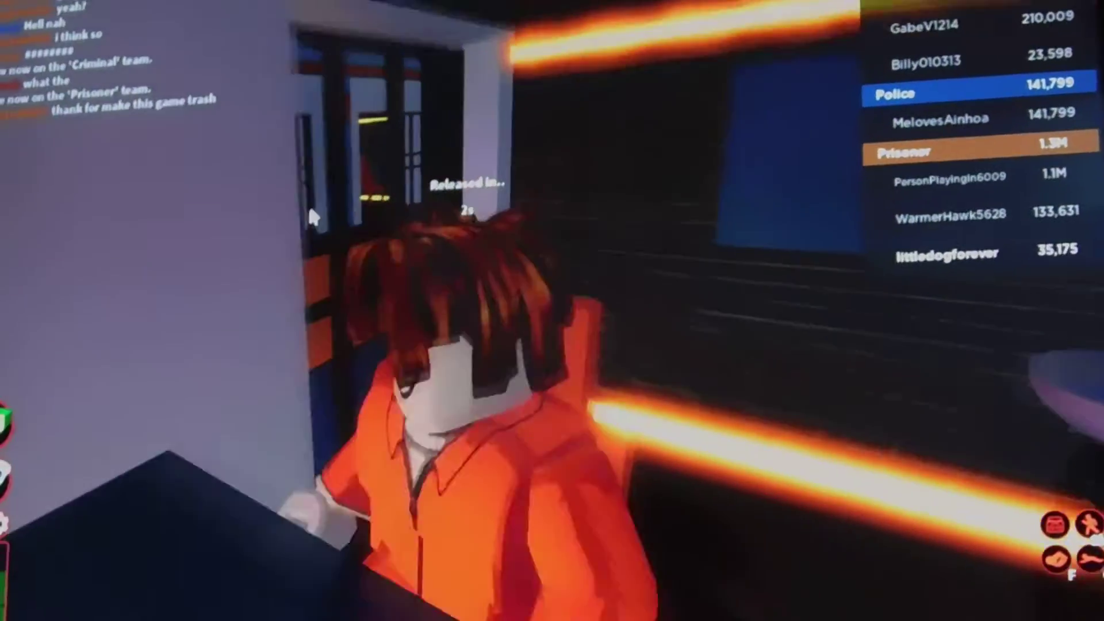
key("w")
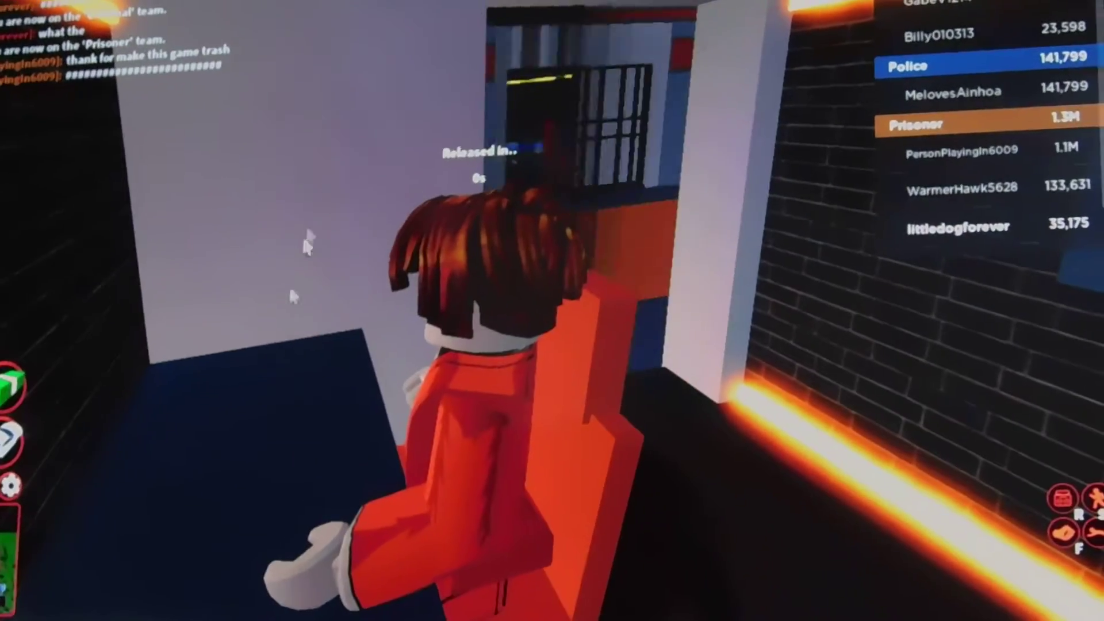
key("w")
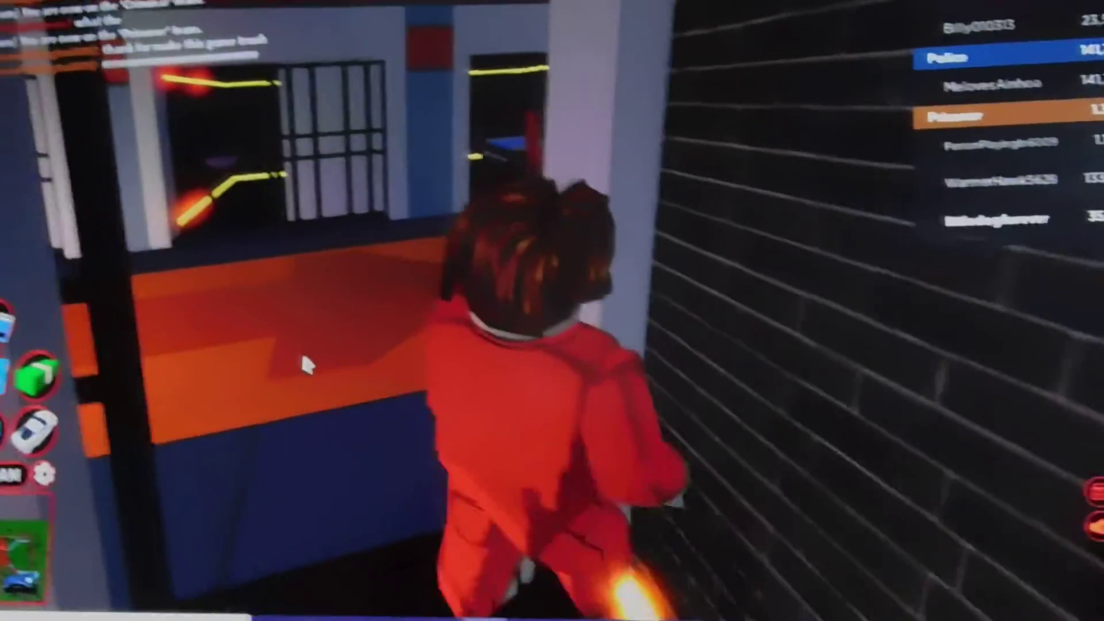
key("w")
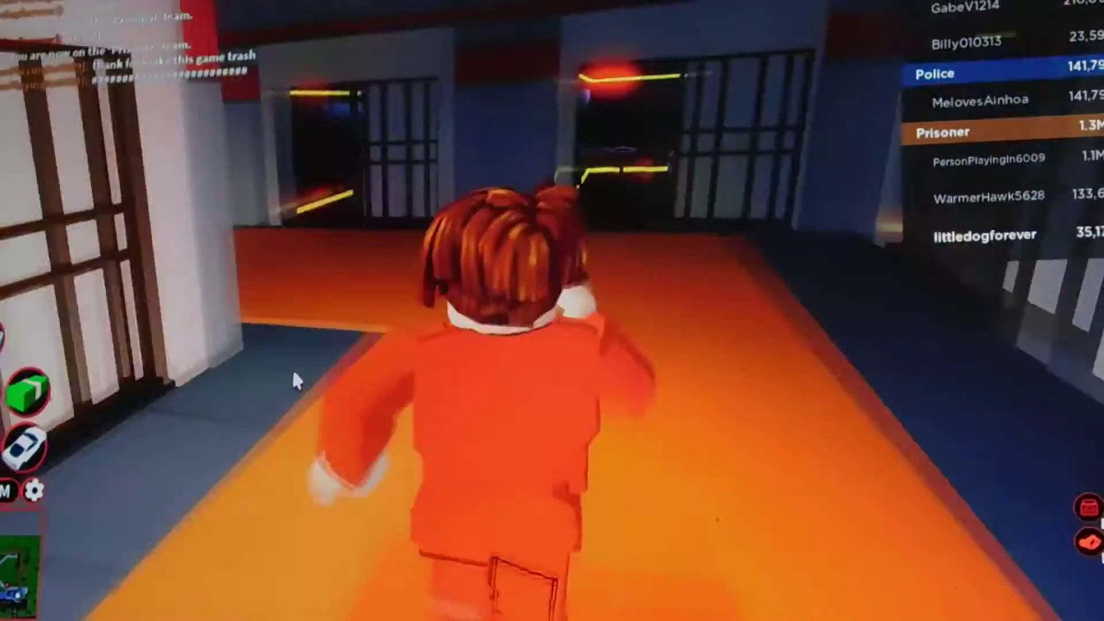
key("w")
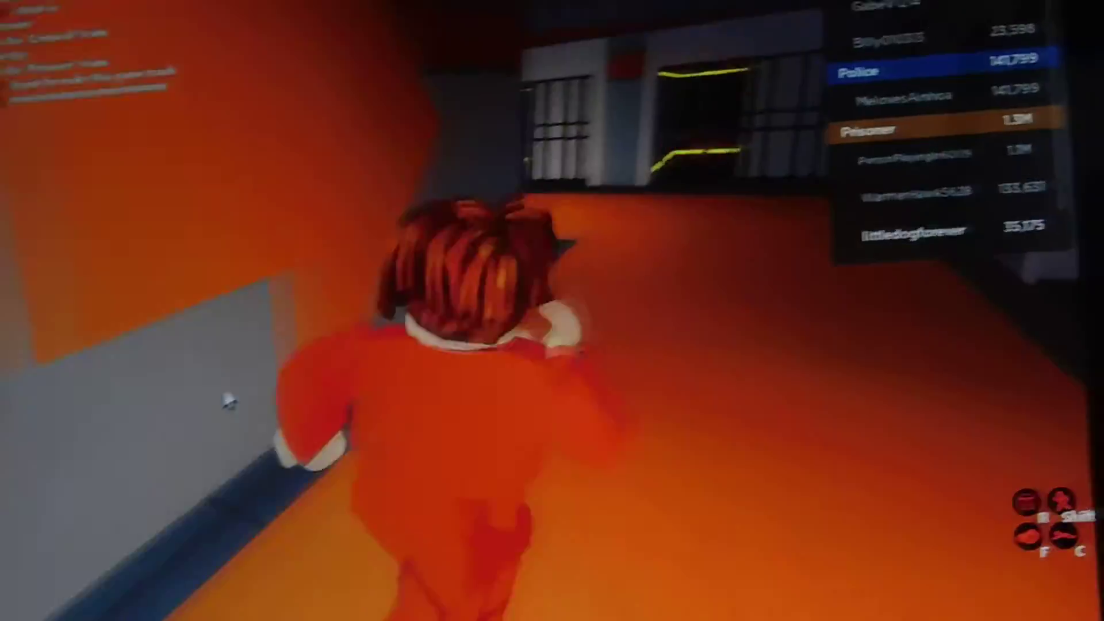
key("w")
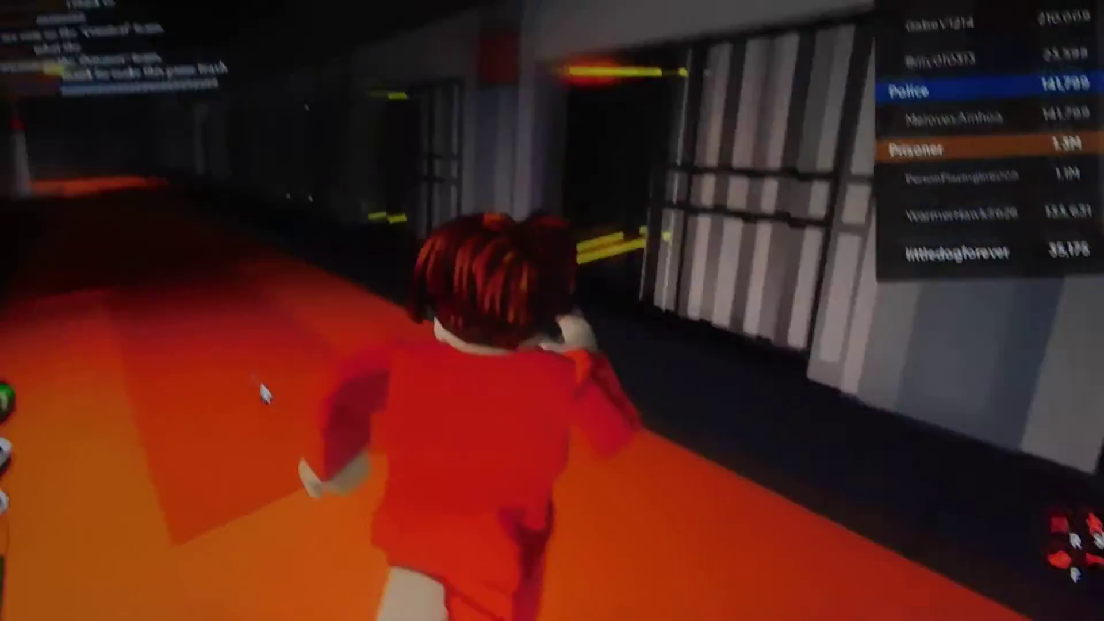
key("w")
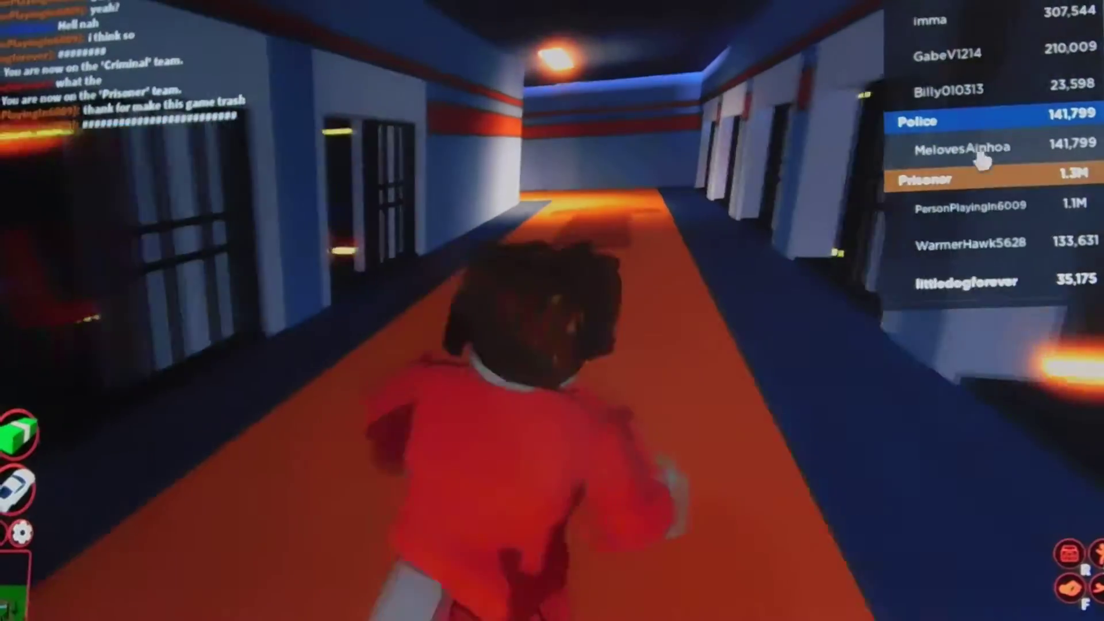
key("w")
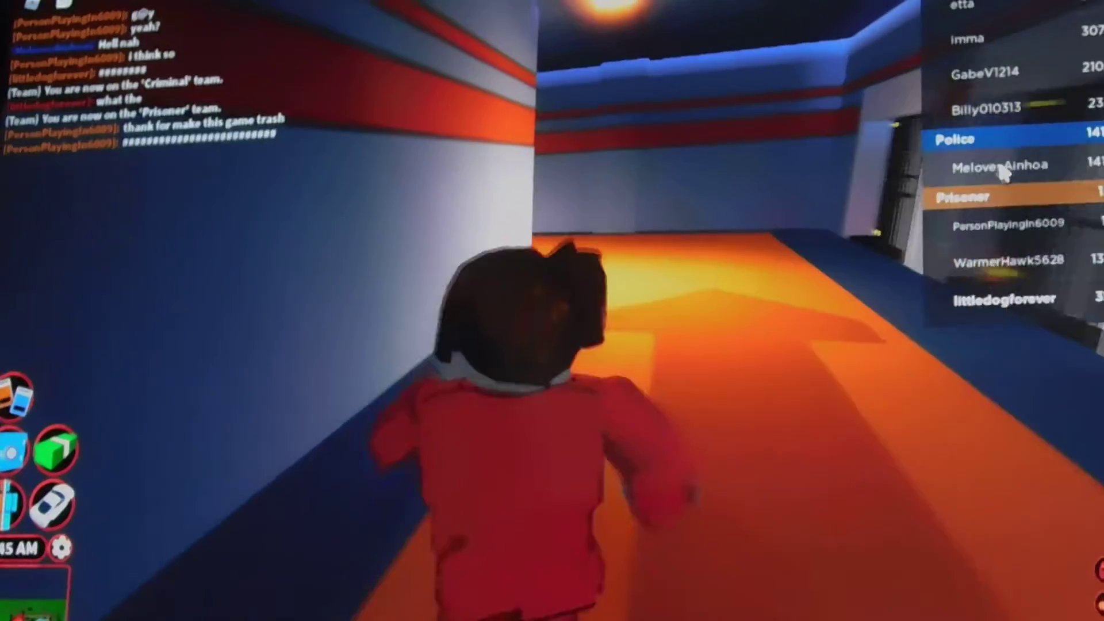
Send a chat message, then run up the staircase into the blue upper hallway.
key("Return")
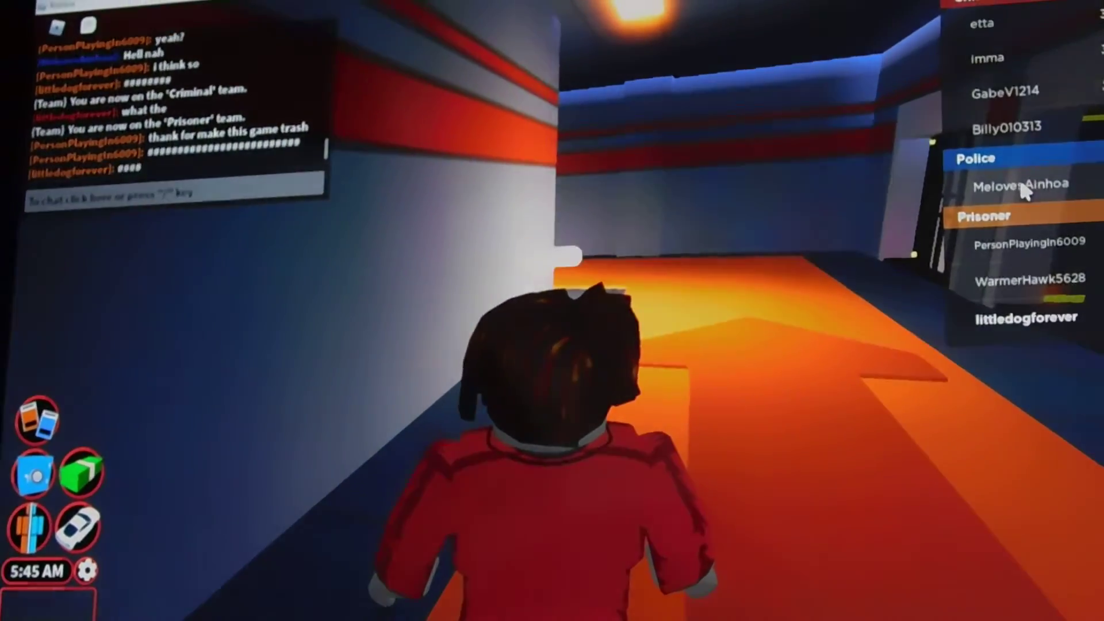
key("w")
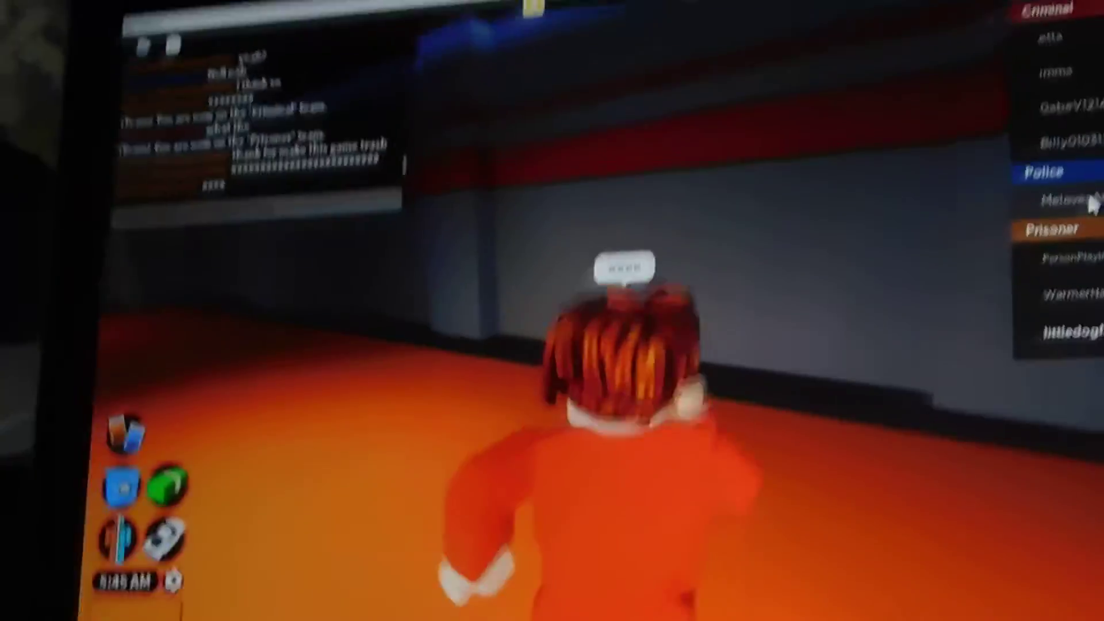
key("w")
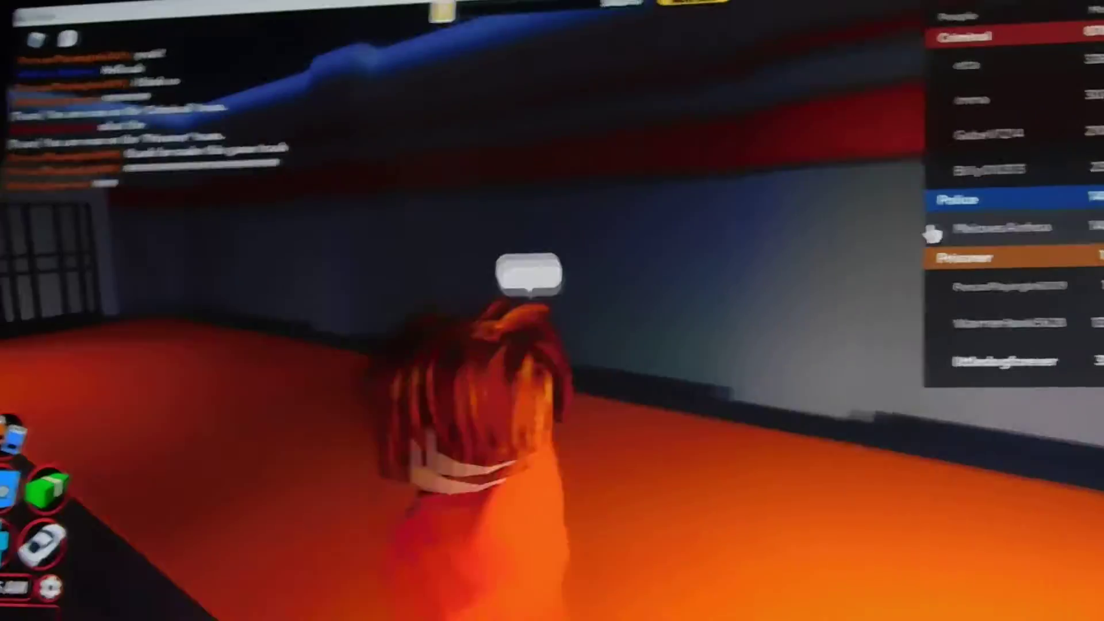
key("w")
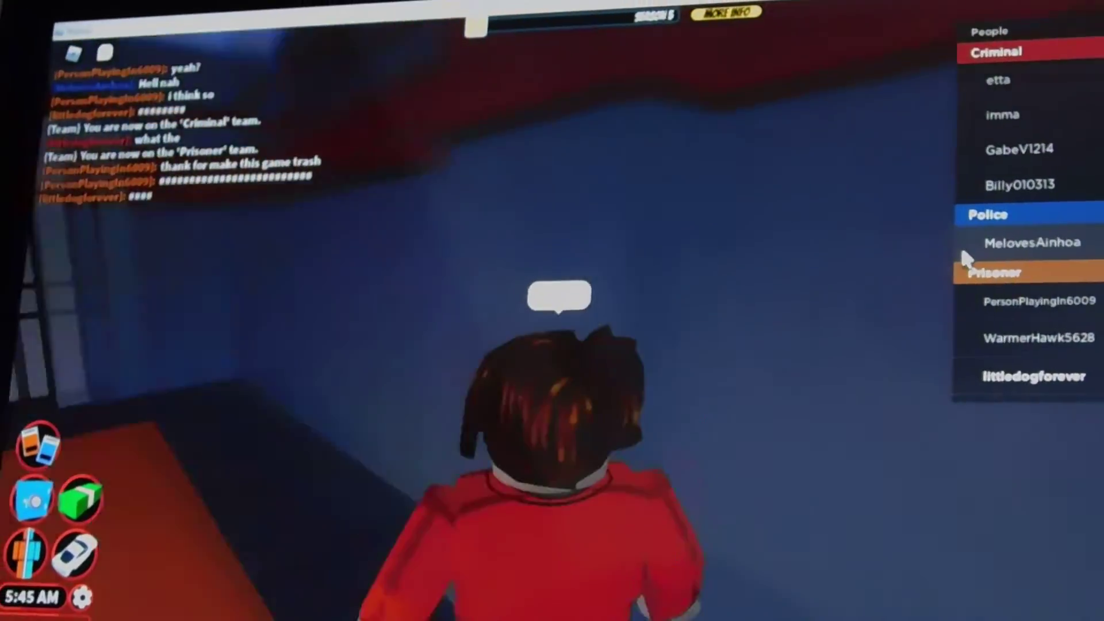
key("w")
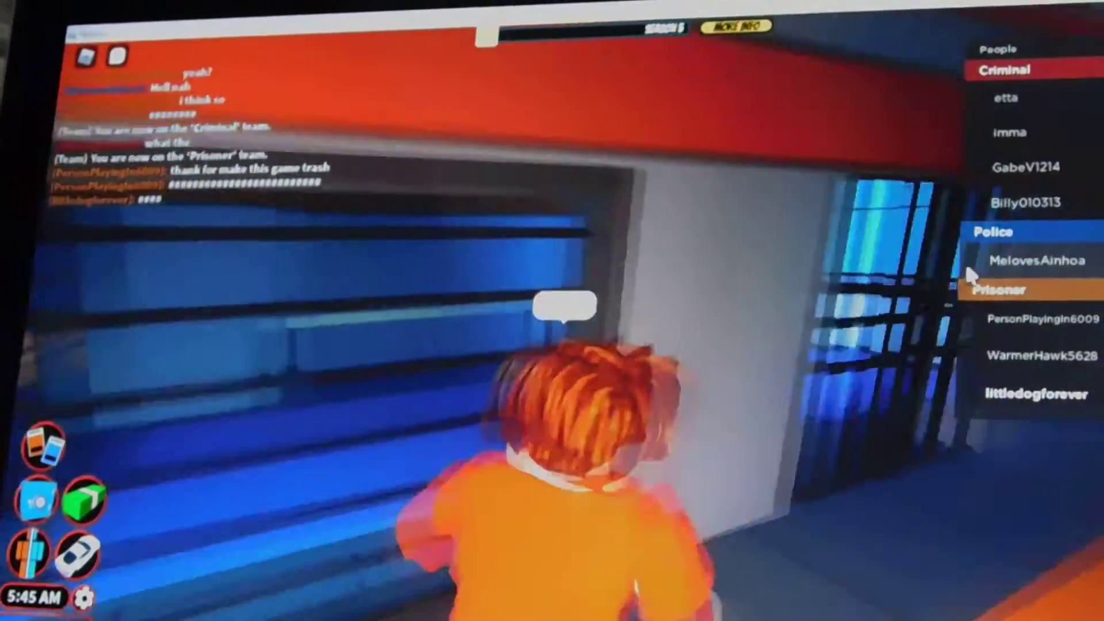
key("w")
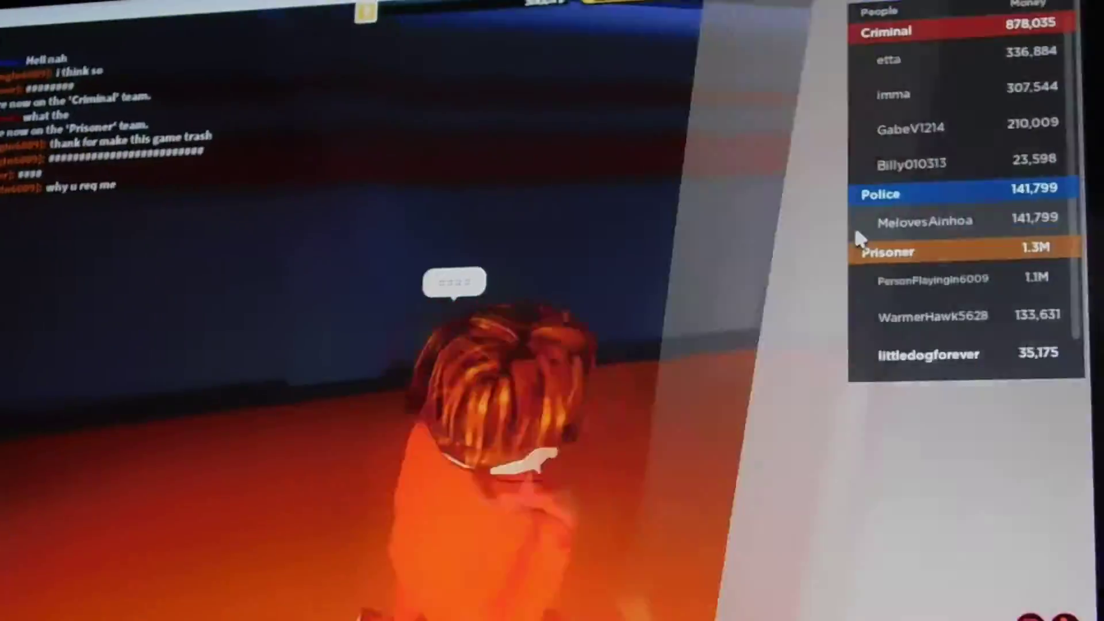
key("w")
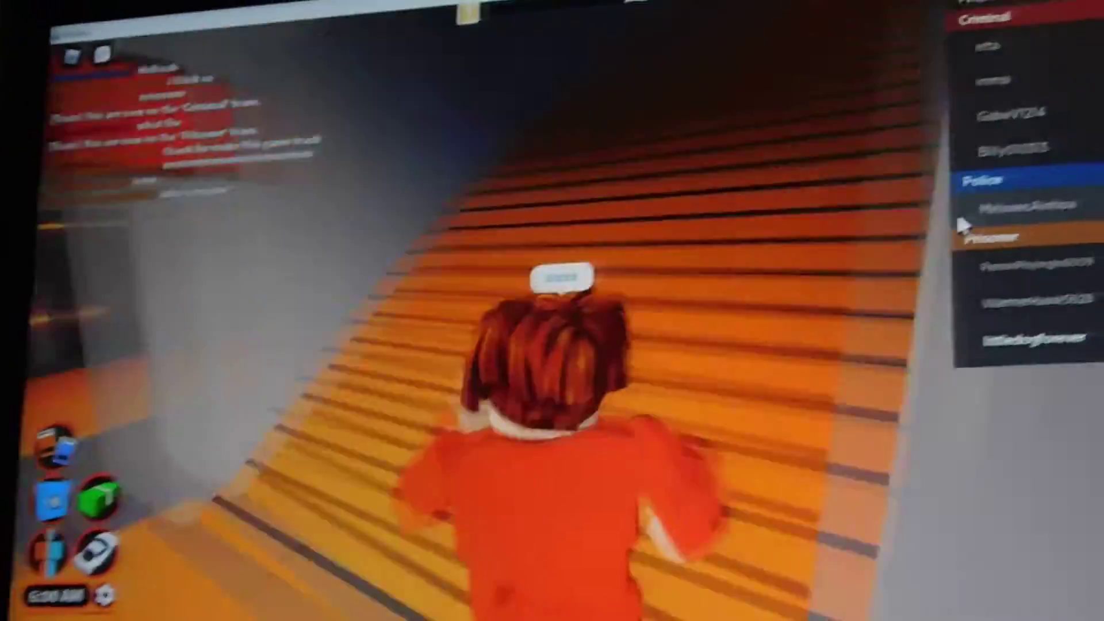
key("w")
key("w")
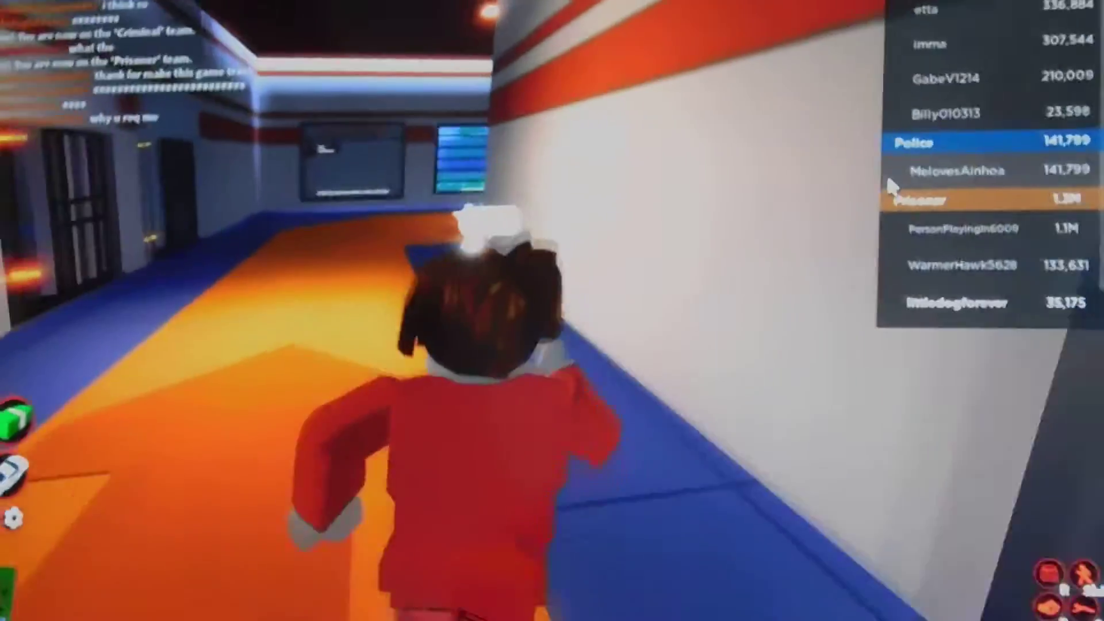
key("w")
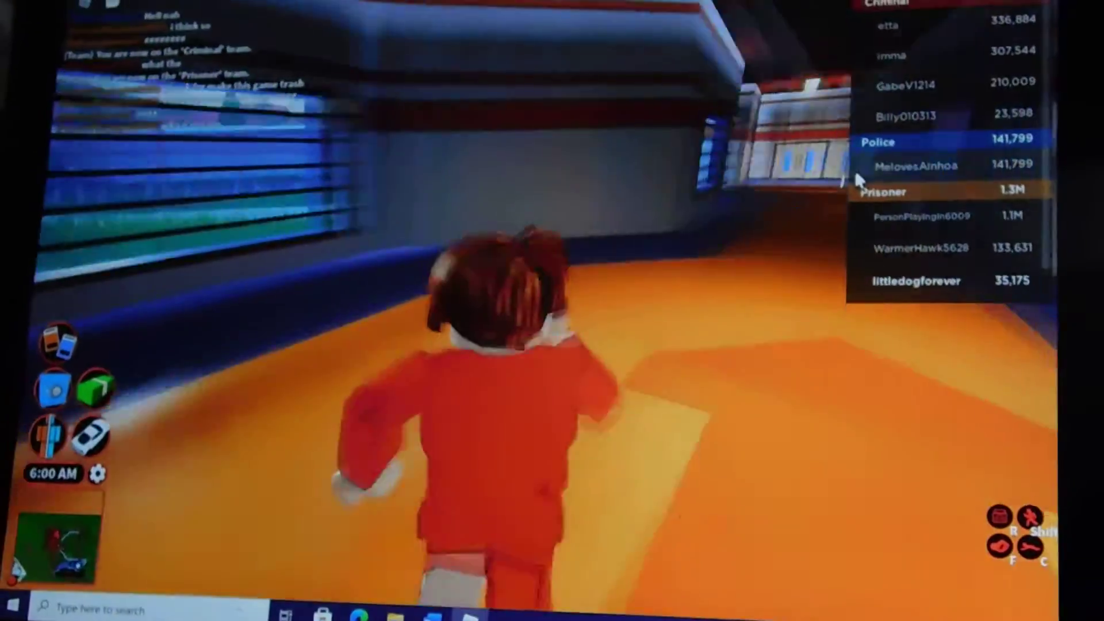
key("w")
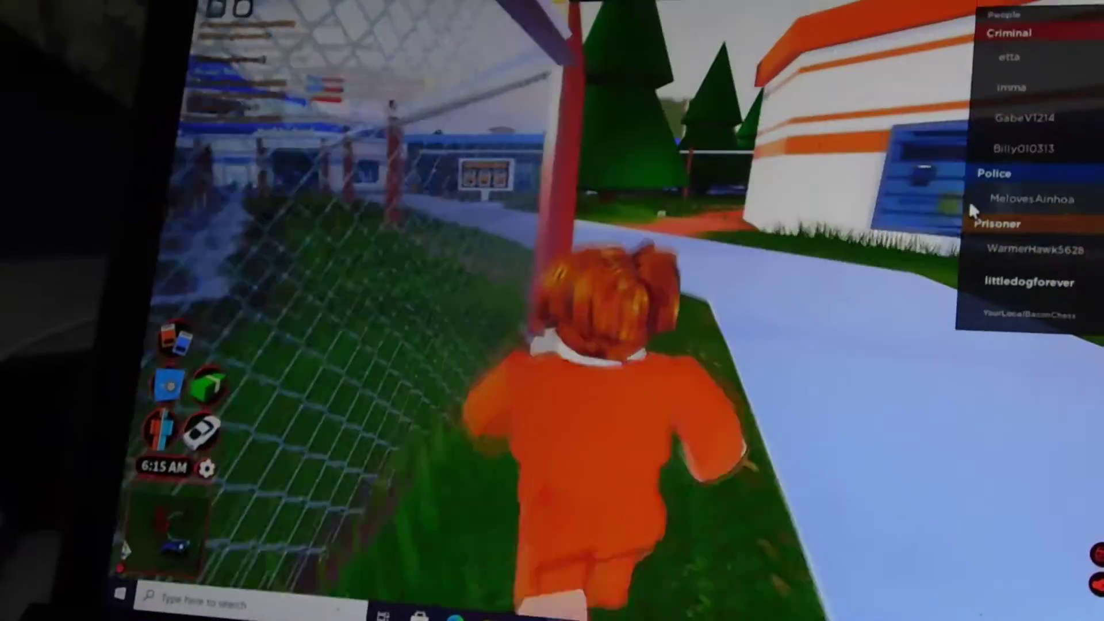
Run along the yard fence past the orange wall, jumping toward the building.
key("w")
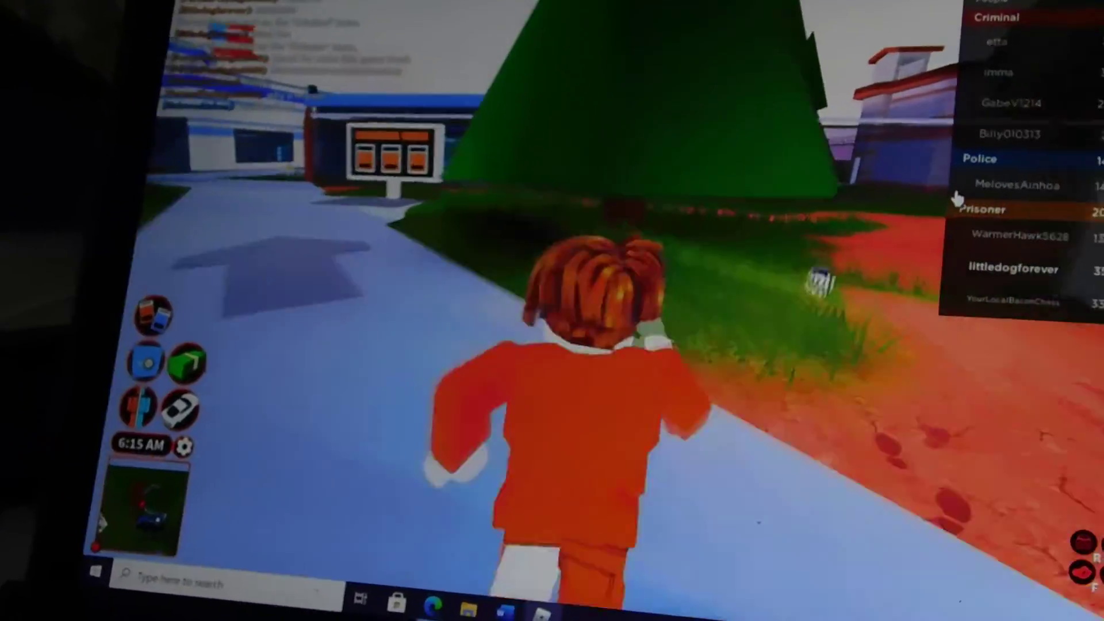
key("w")
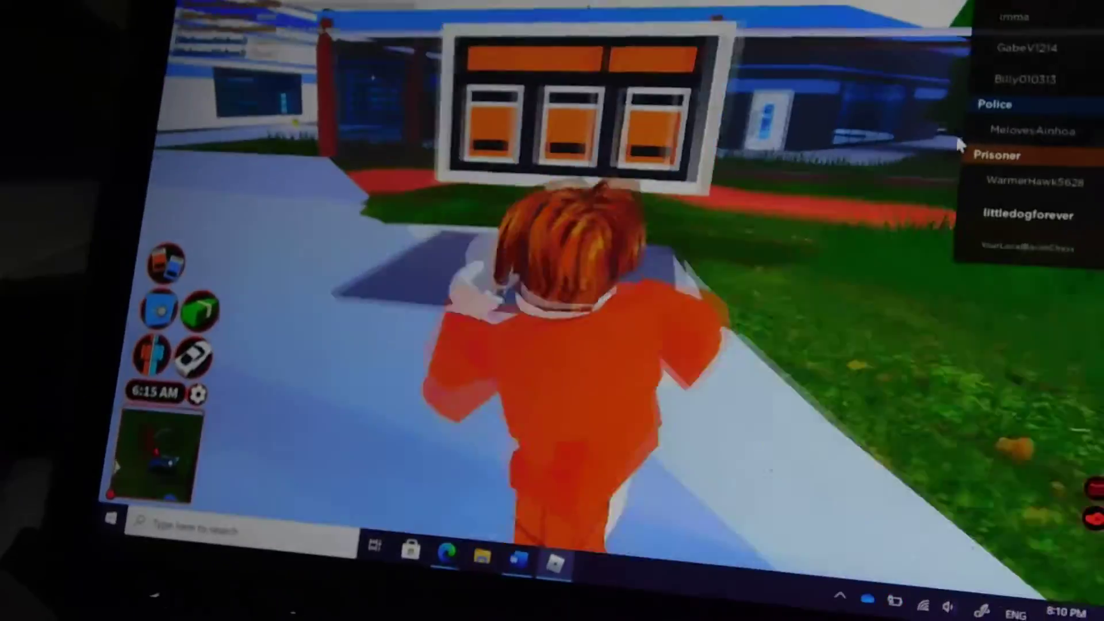
key("space")
key("space")
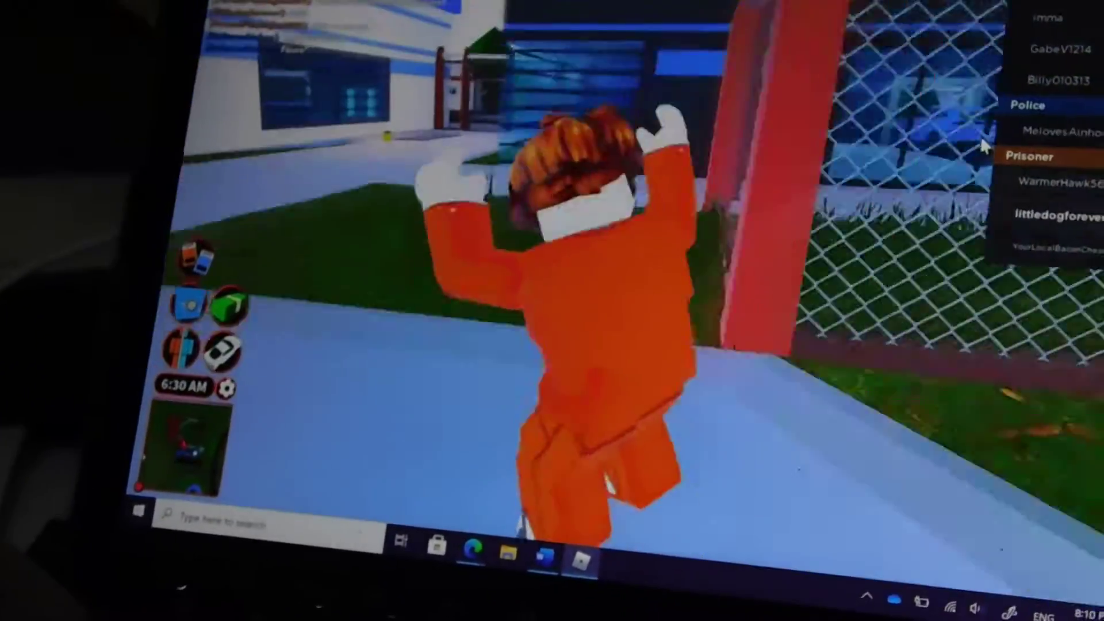
key("w")
key("space")
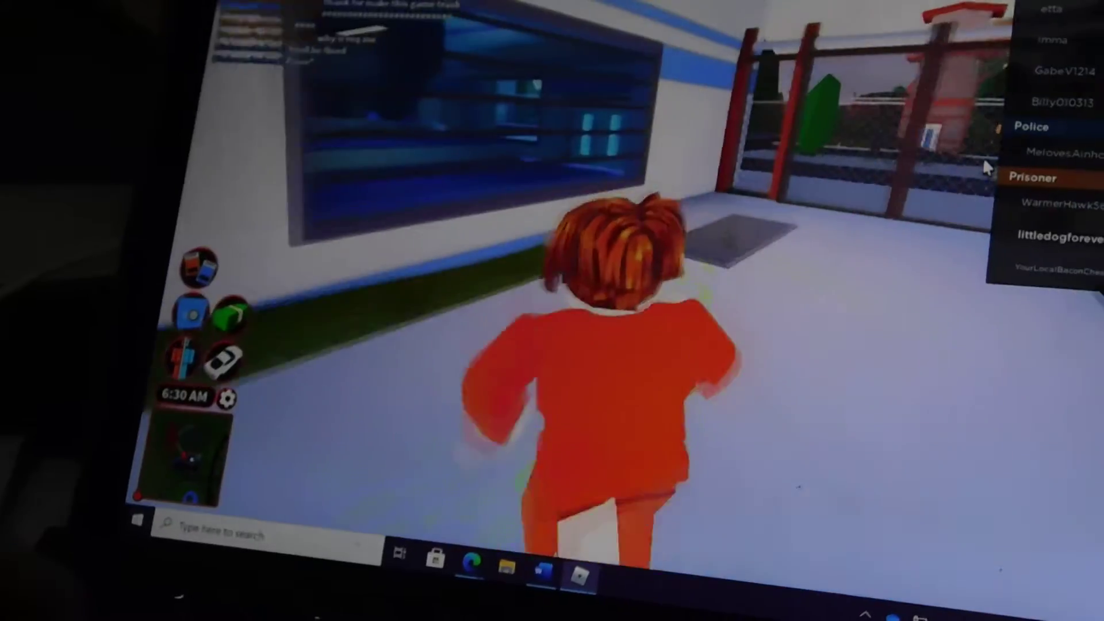
Face the chain-link fence, then run back toward the grass.
key("d")
key("w")
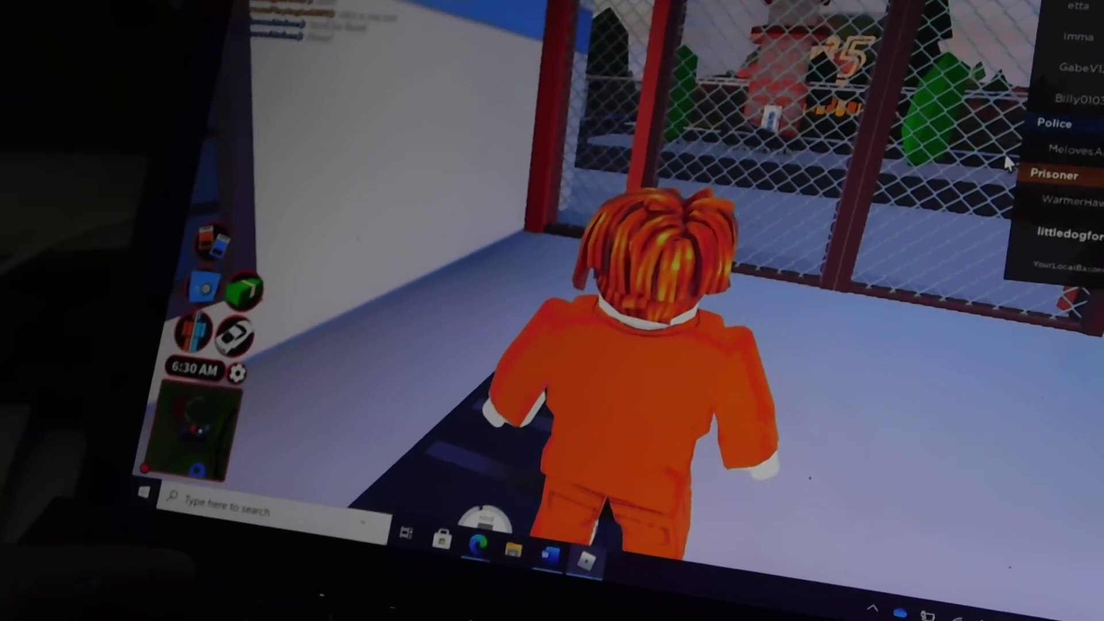
key("s")
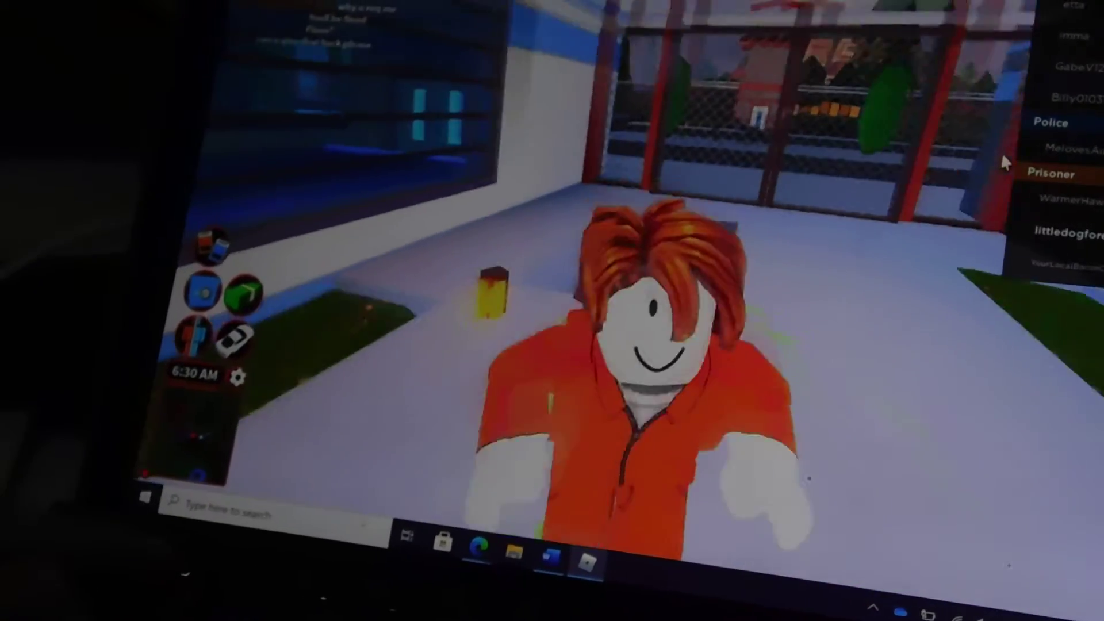
key("w")
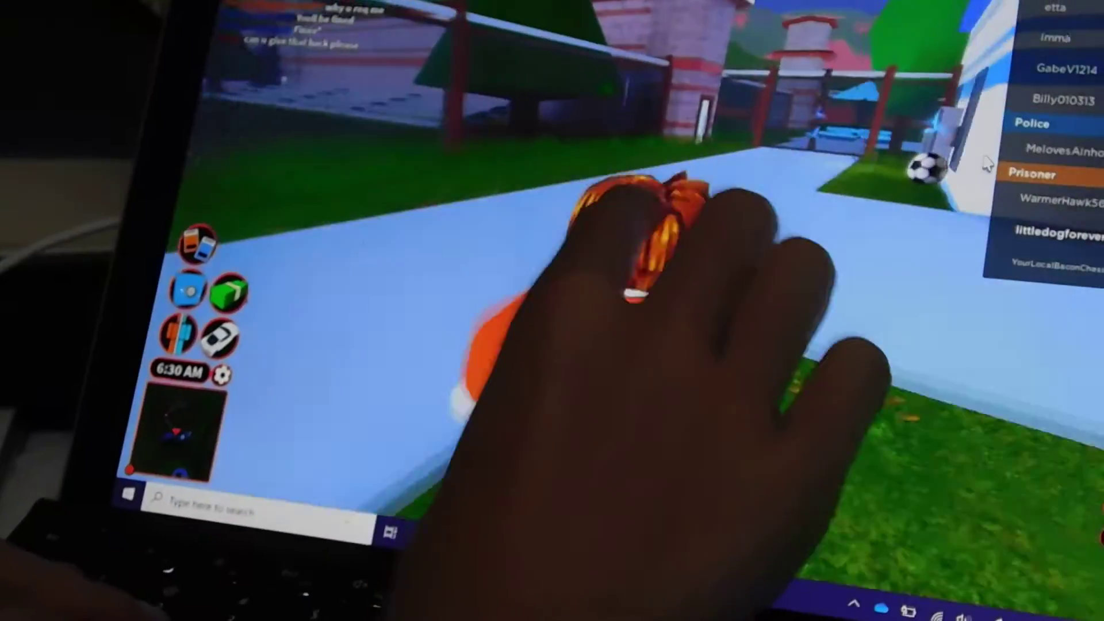
left_click_drag(552, 259, 664, 147)
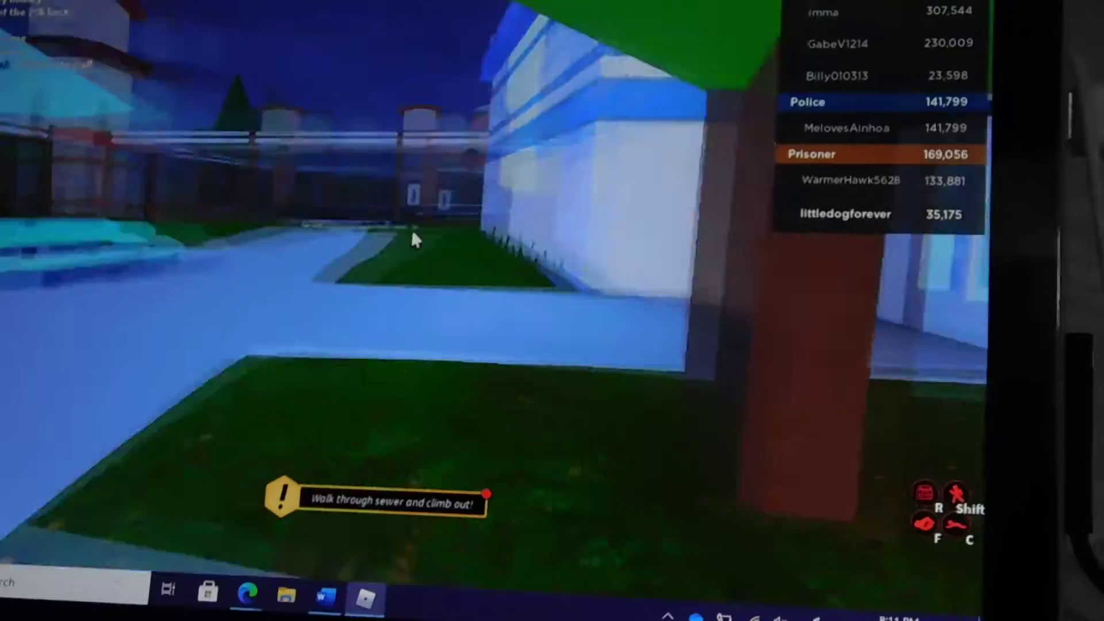
Walk onto the white X marker by the fence and lift the gate.
key("w")
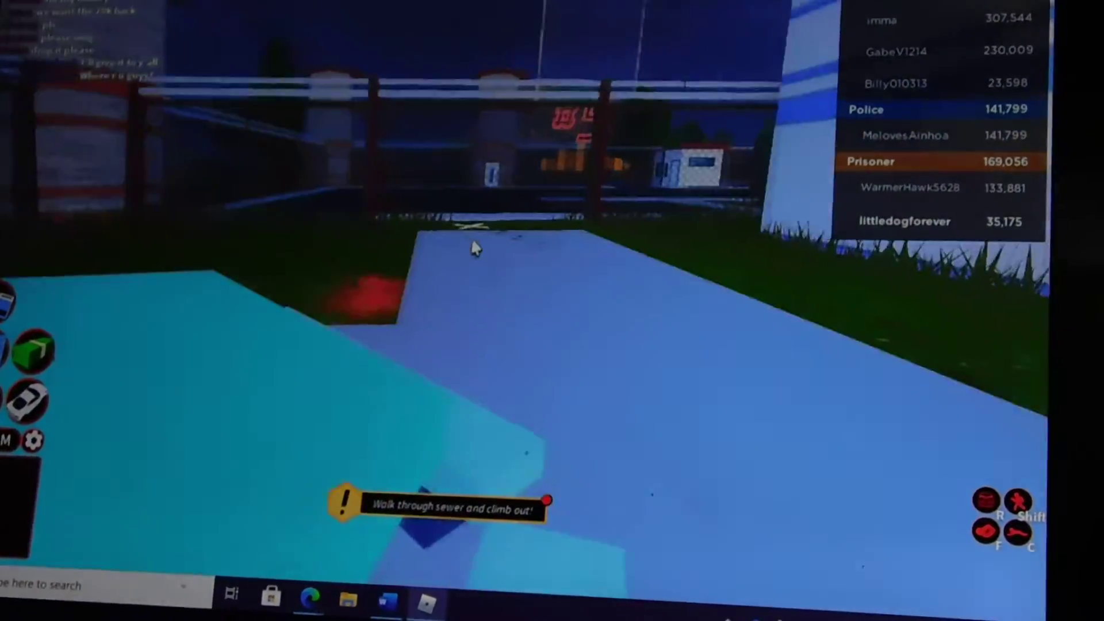
key("w")
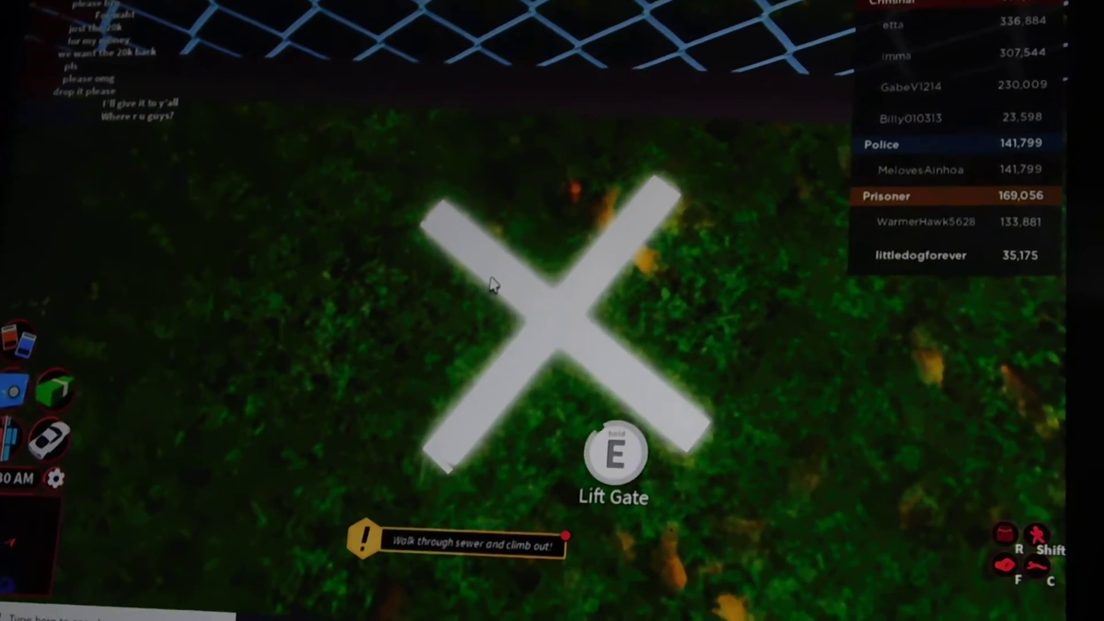
key("e")
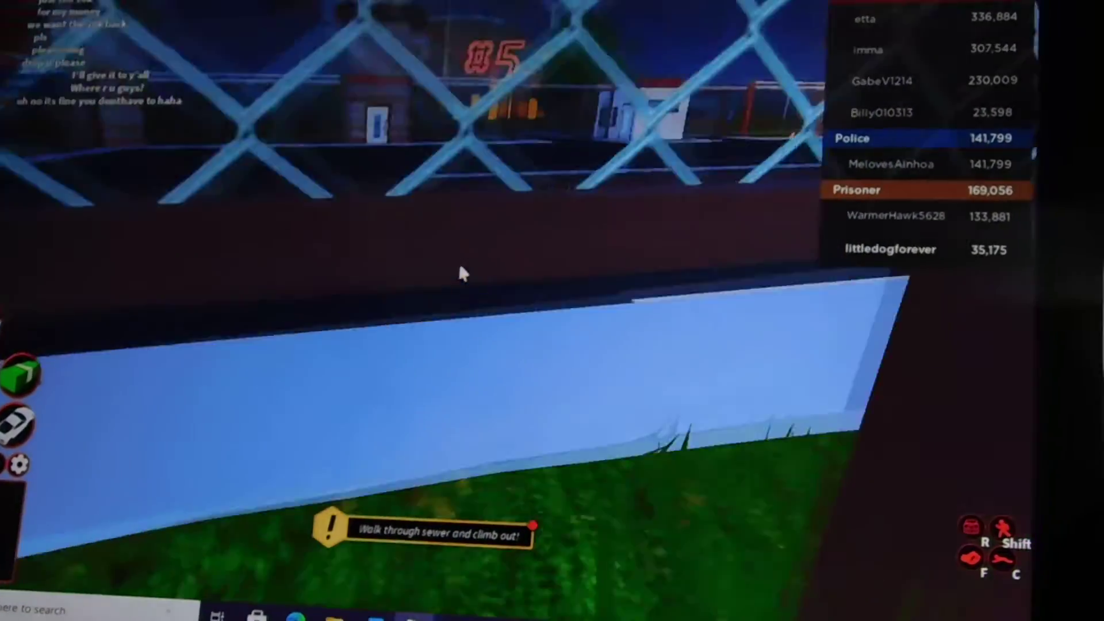